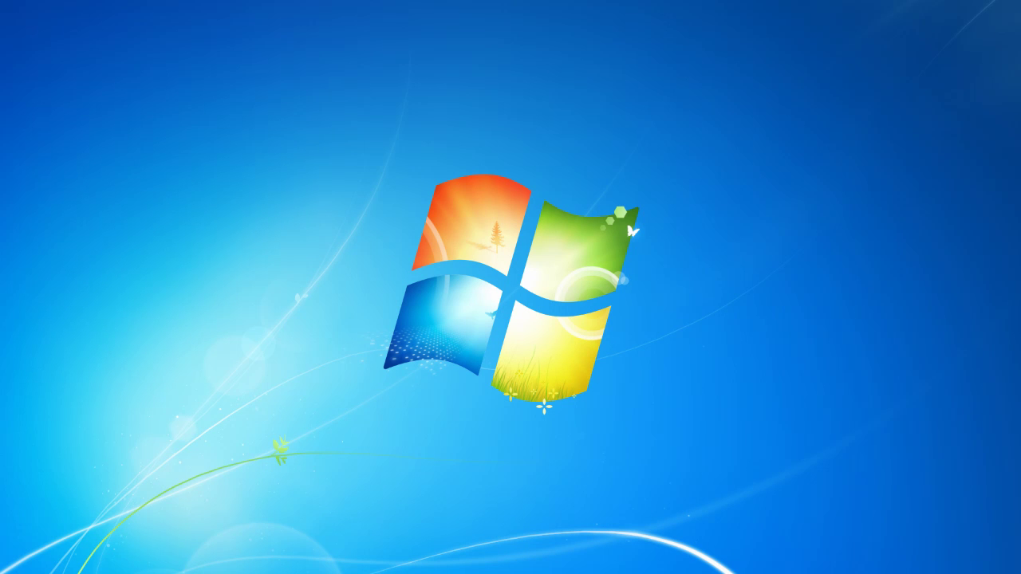
Step: Right-click an empty spot on the desktop to bring up its shortcut menu
right_click(492, 241)
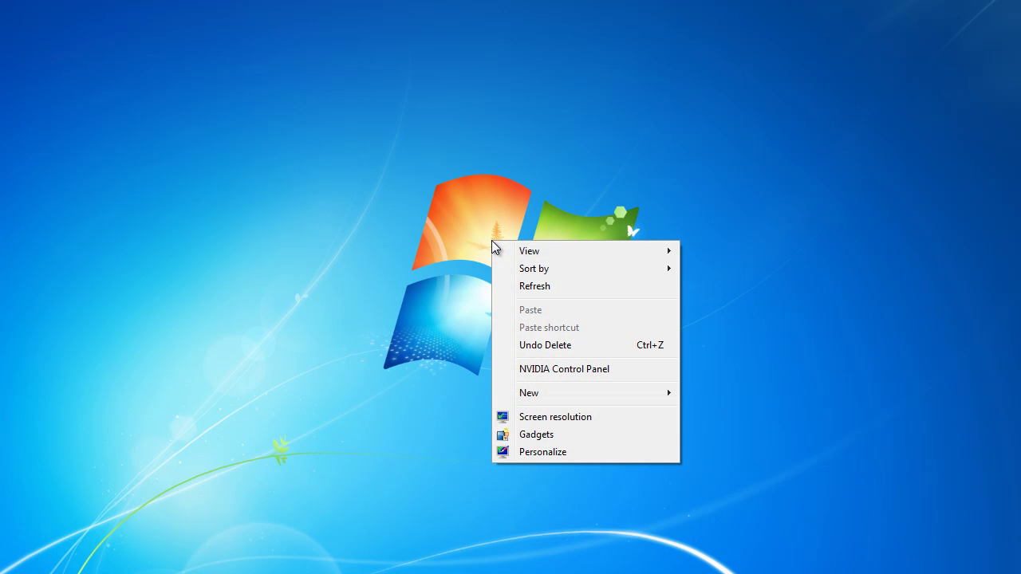
Step: Go from Personalize to the Desktop Background page
click(561, 452)
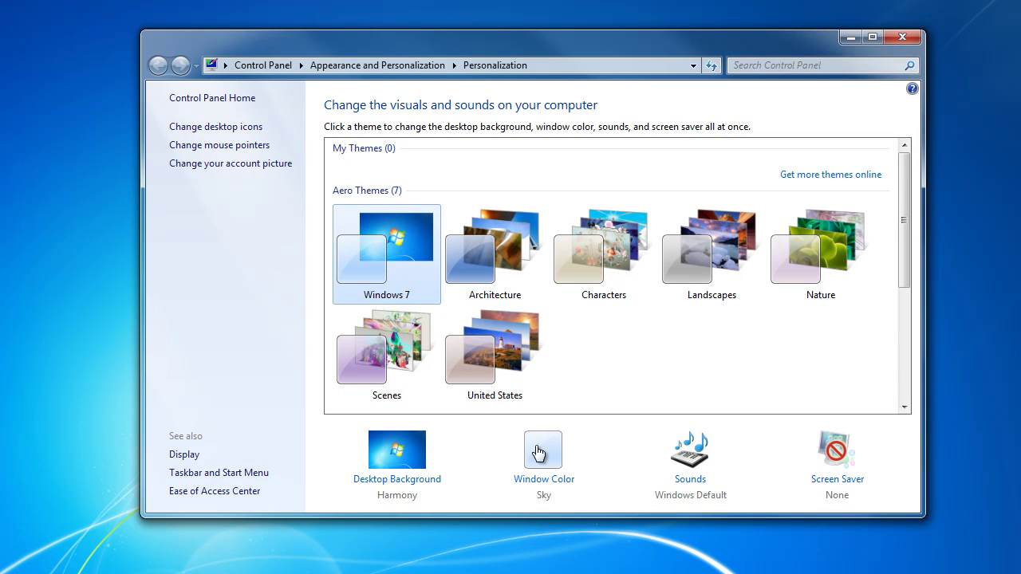
click(430, 484)
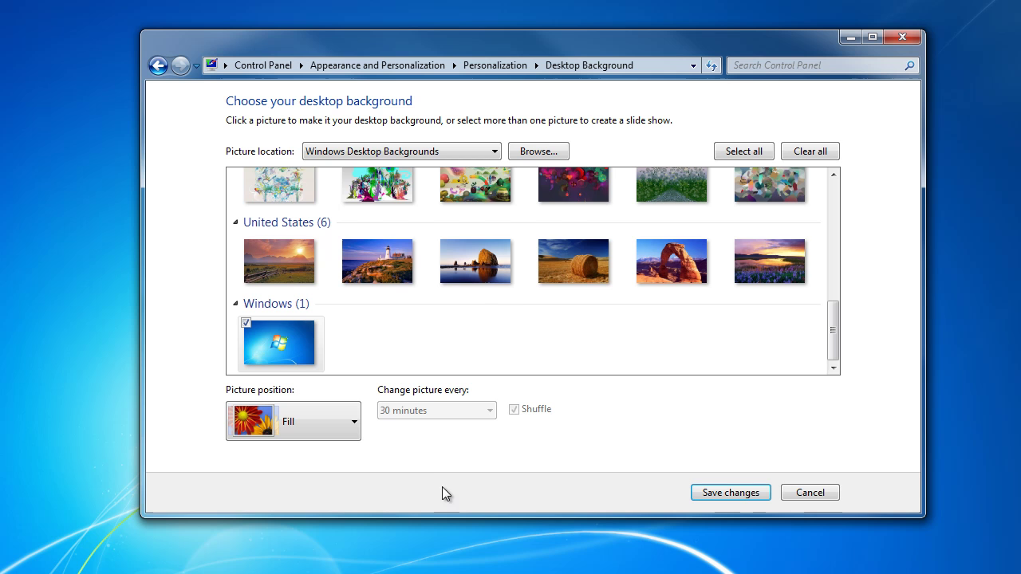
Step: Set the picture location to My Pictures > Idaho Wallpaper > 1280x800
click(532, 153)
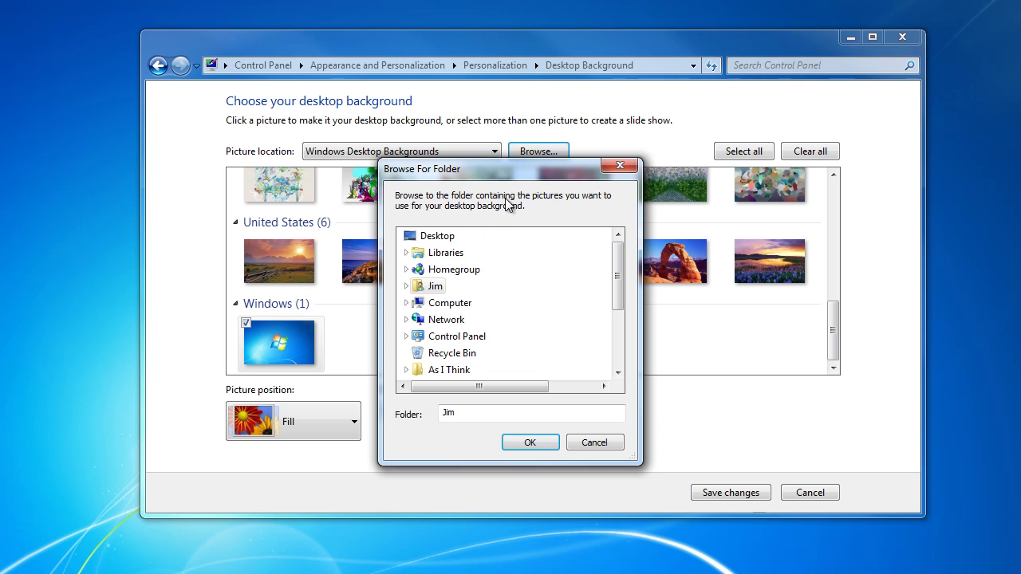
click(407, 287)
scroll(431, 320, down, 3)
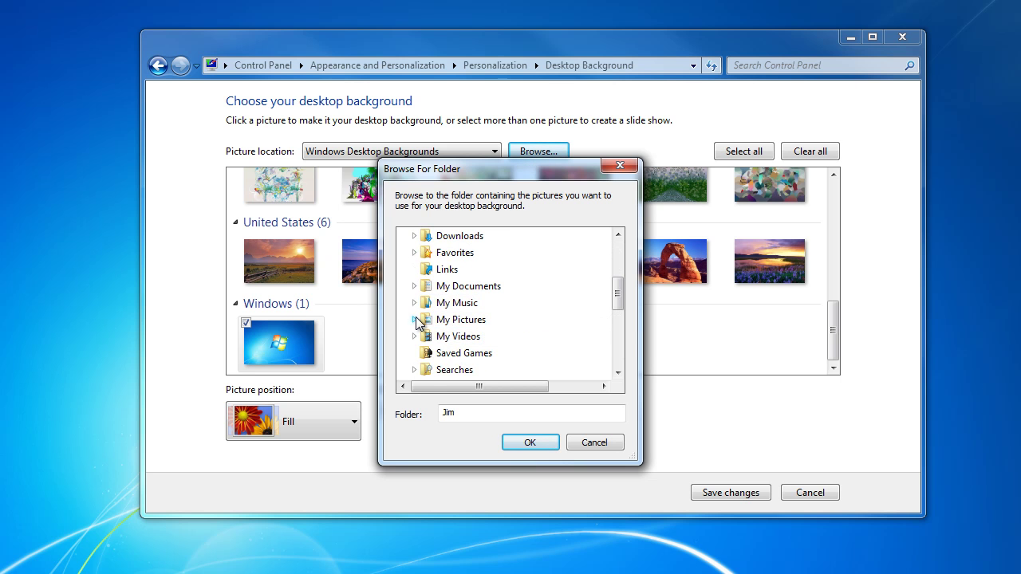
text(my p)
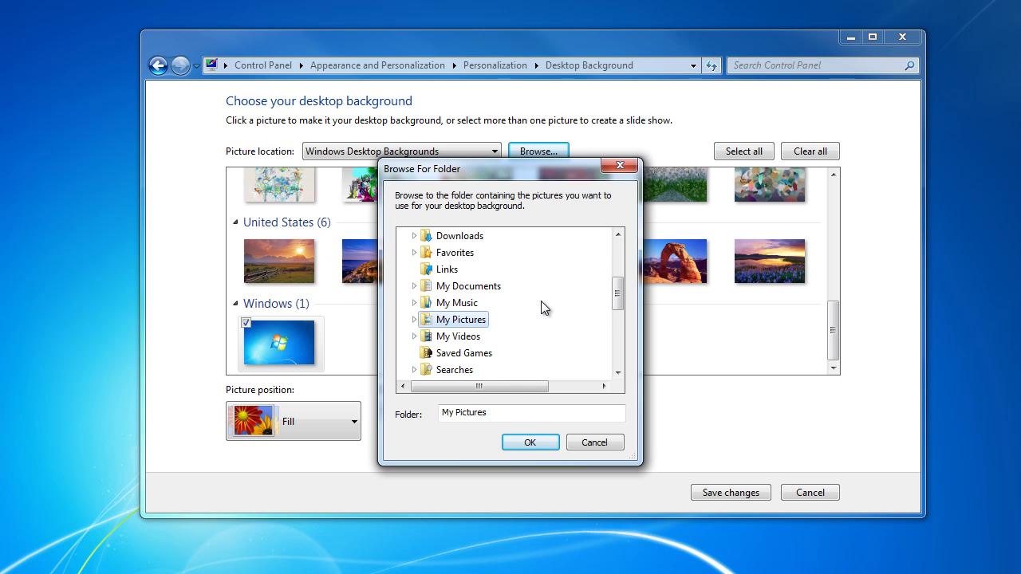
key(Right)
key(Right)
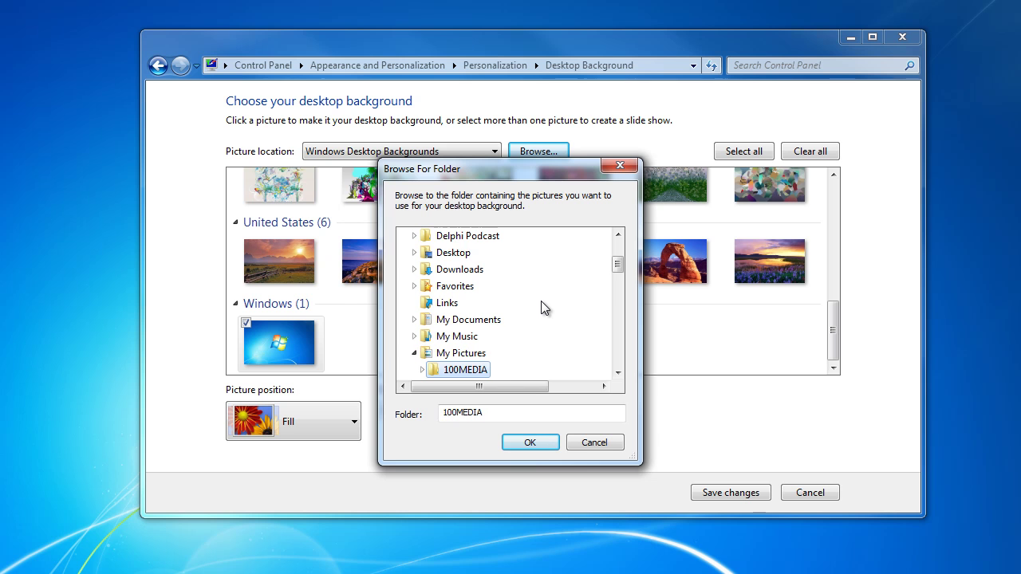
text(i)
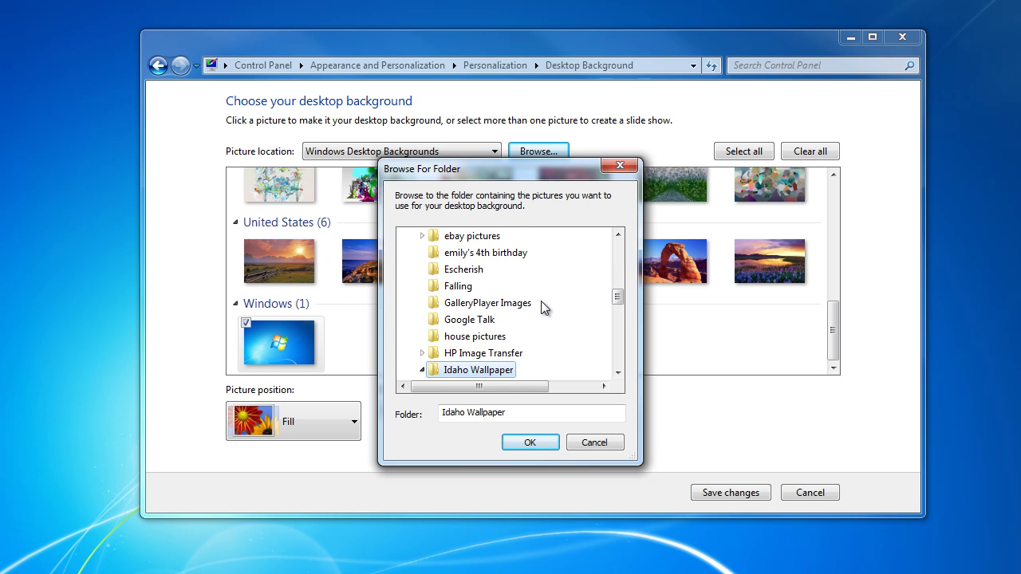
key(Right)
key(Right)
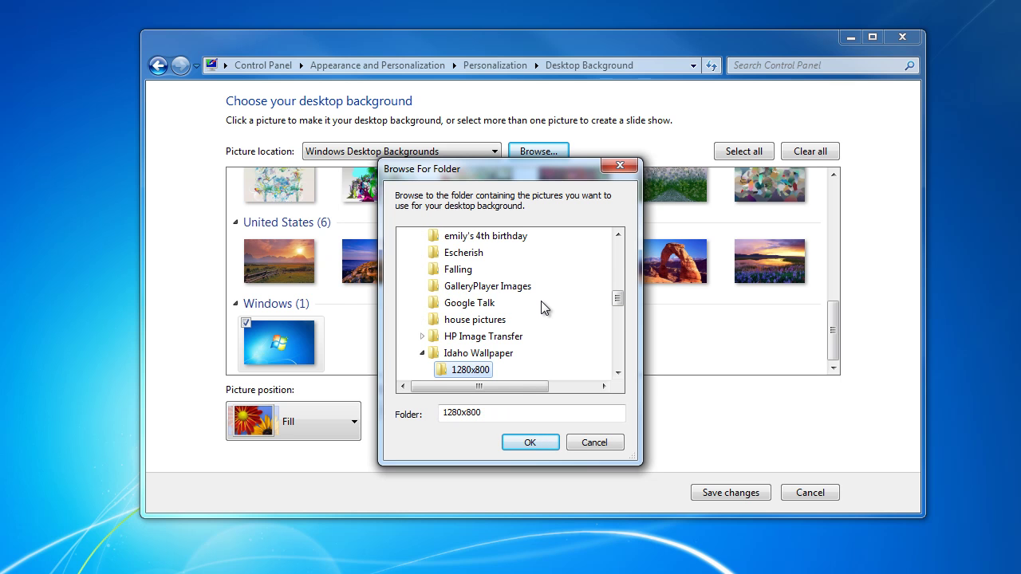
click(530, 443)
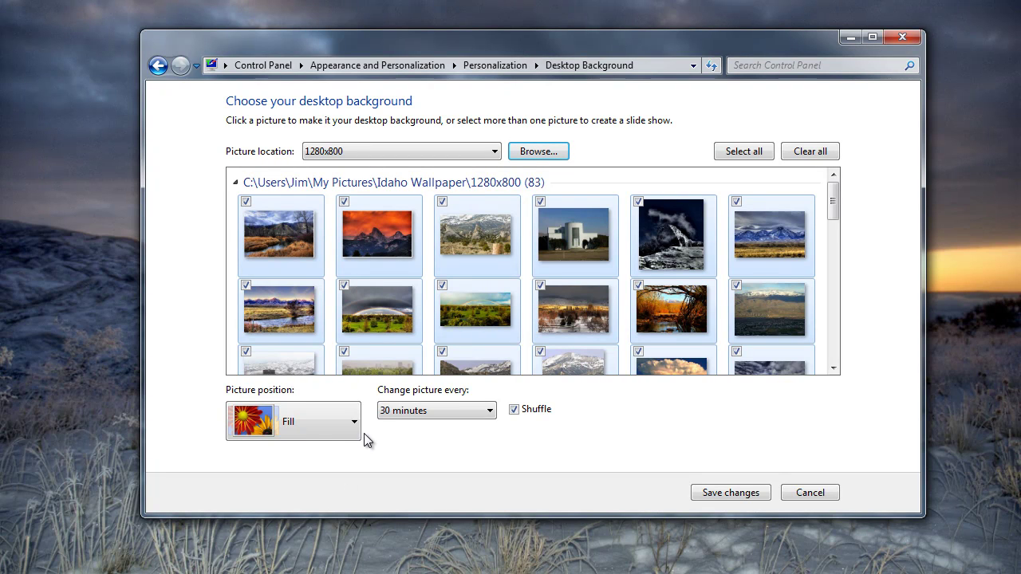
Step: Check only the 'Between - Middle Teton' picture as the desktop background
click(669, 249)
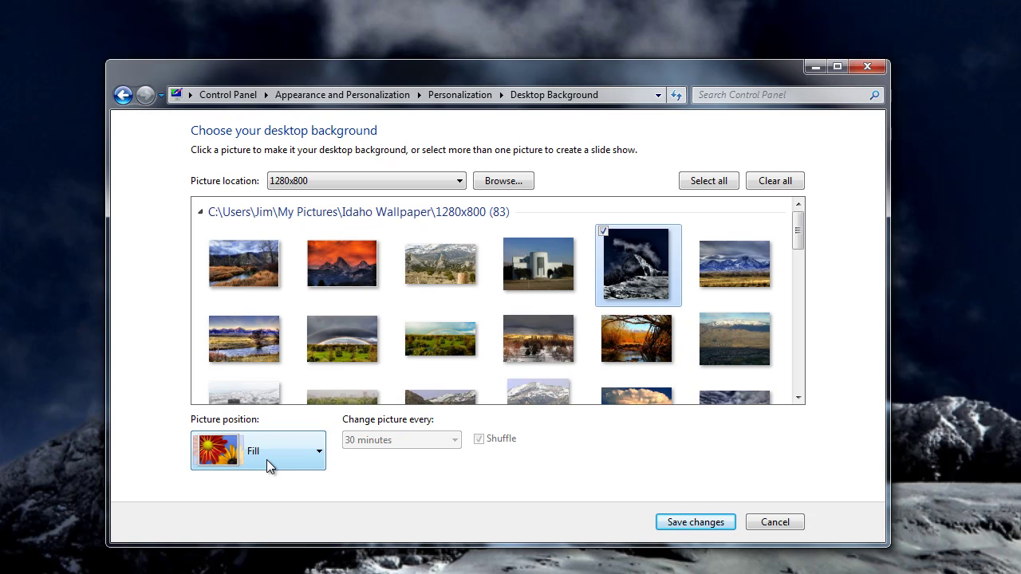
Step: Set the picture position to Stretch, then change it to Tile
click(275, 453)
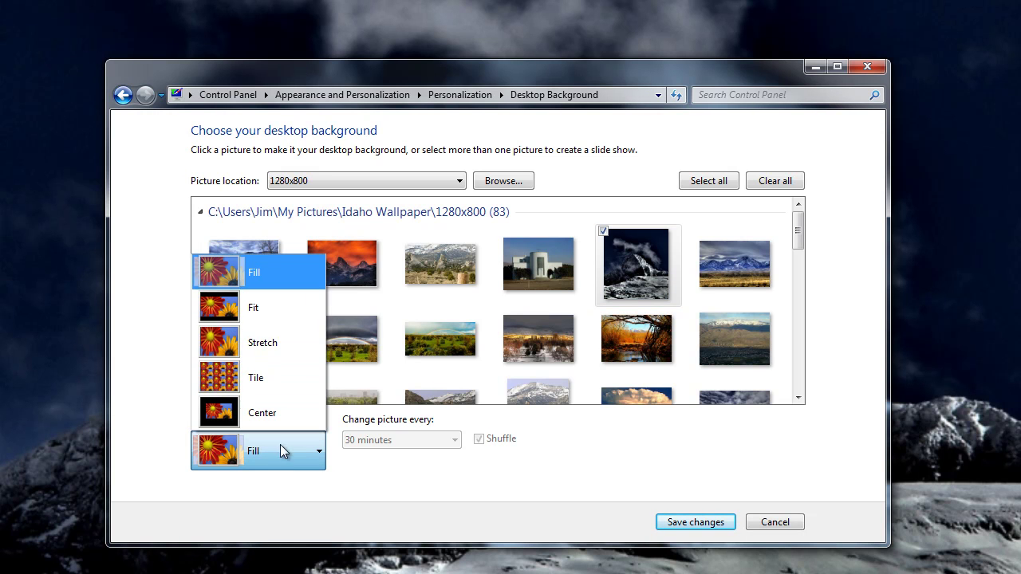
click(267, 343)
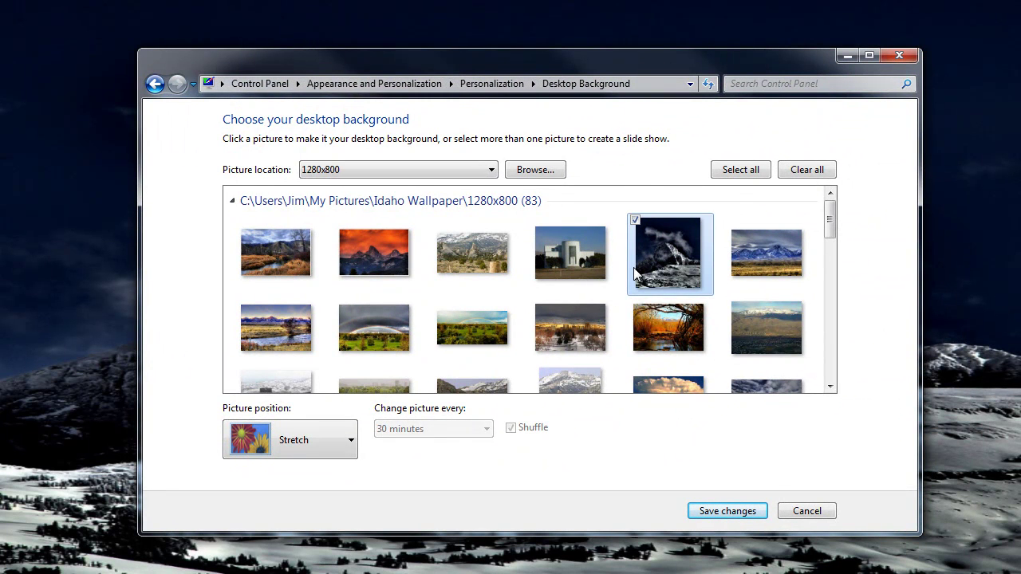
click(325, 432)
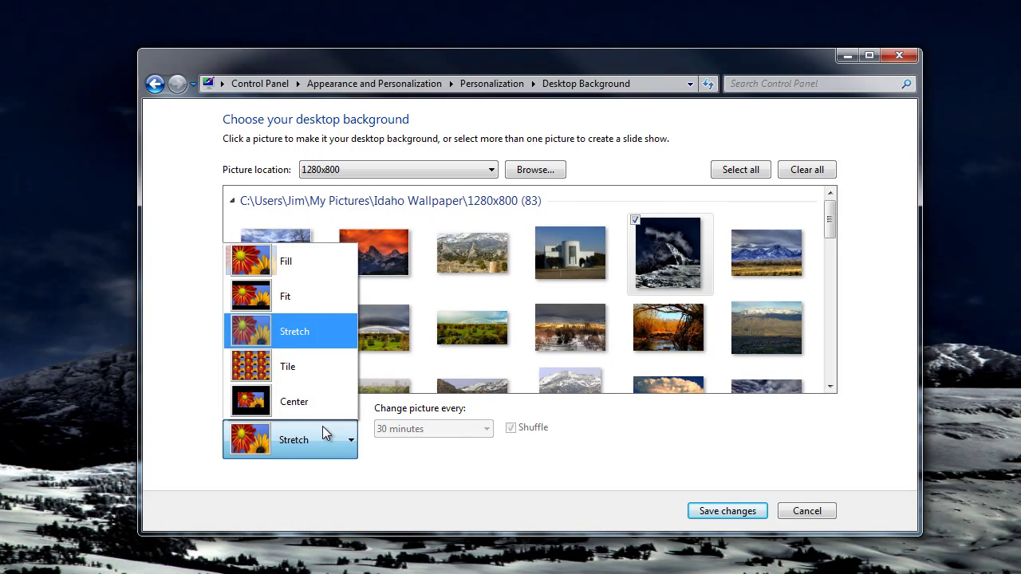
click(303, 368)
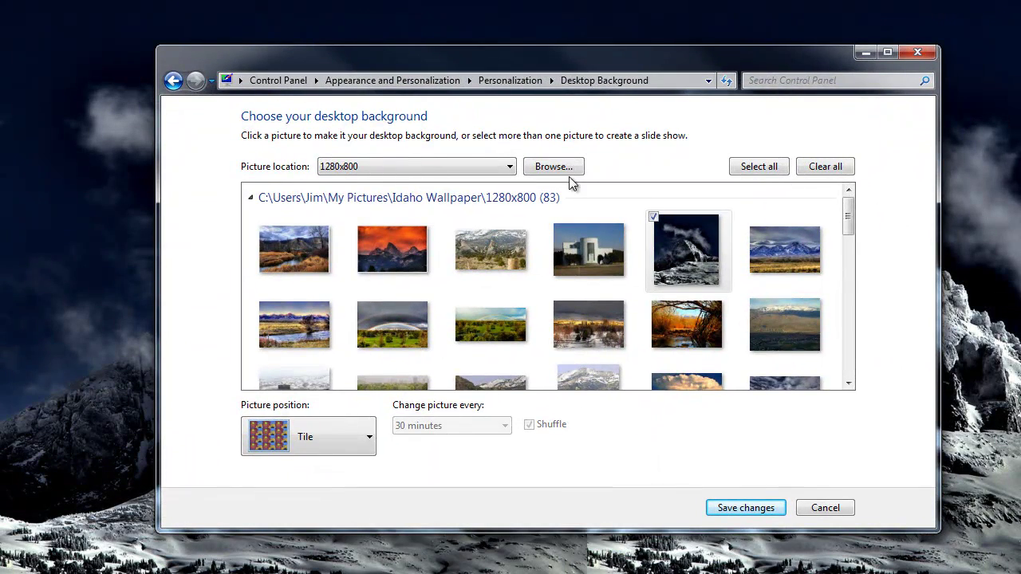
click(369, 448)
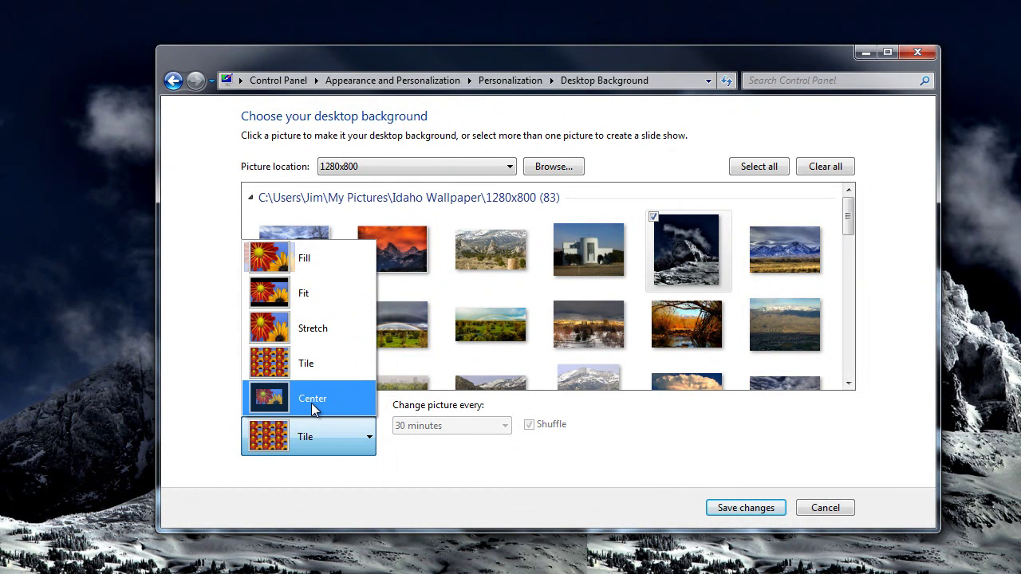
Step: Preview the Middle Teton wallpaper at Fit, then set the position to Center
click(309, 293)
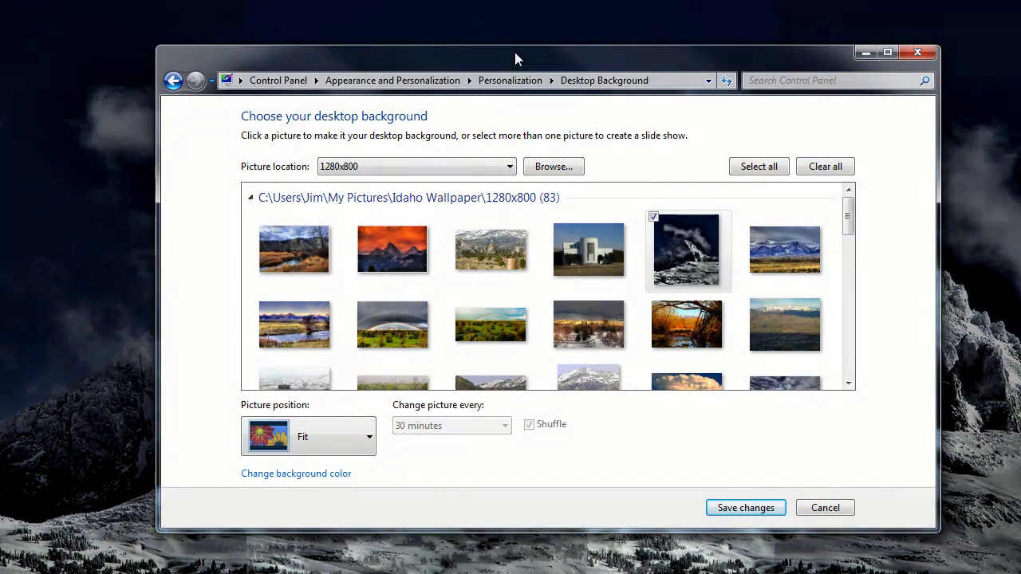
drag(514, 59, 481, 42)
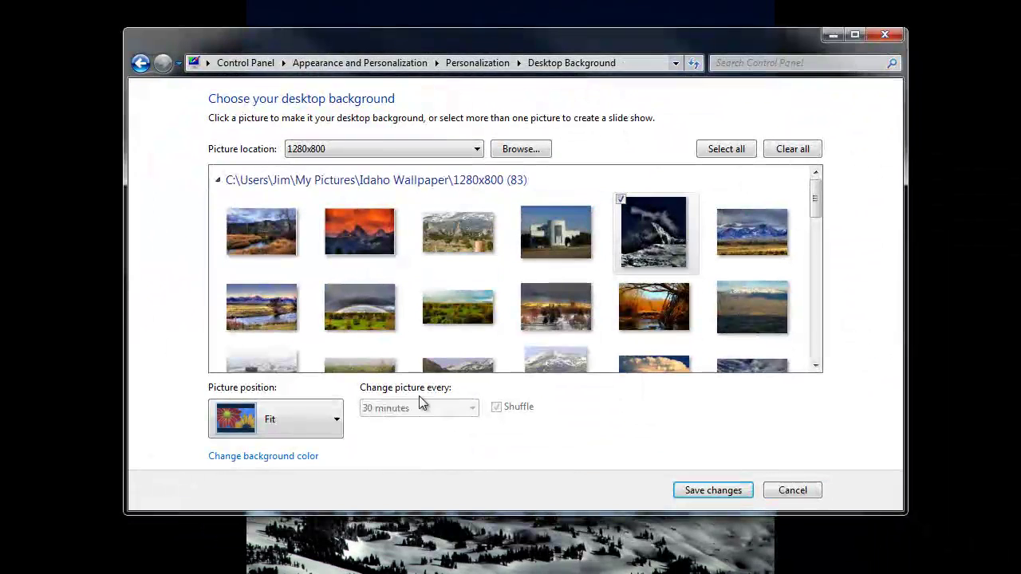
click(321, 429)
click(279, 386)
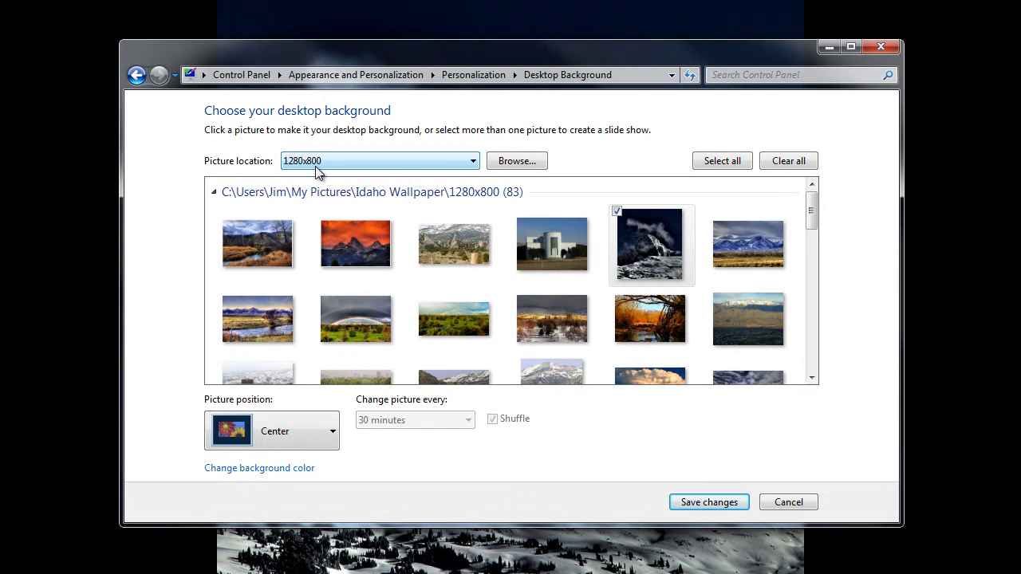
Step: Set the picture position back to Fit and check all 83 Idaho pictures
click(333, 431)
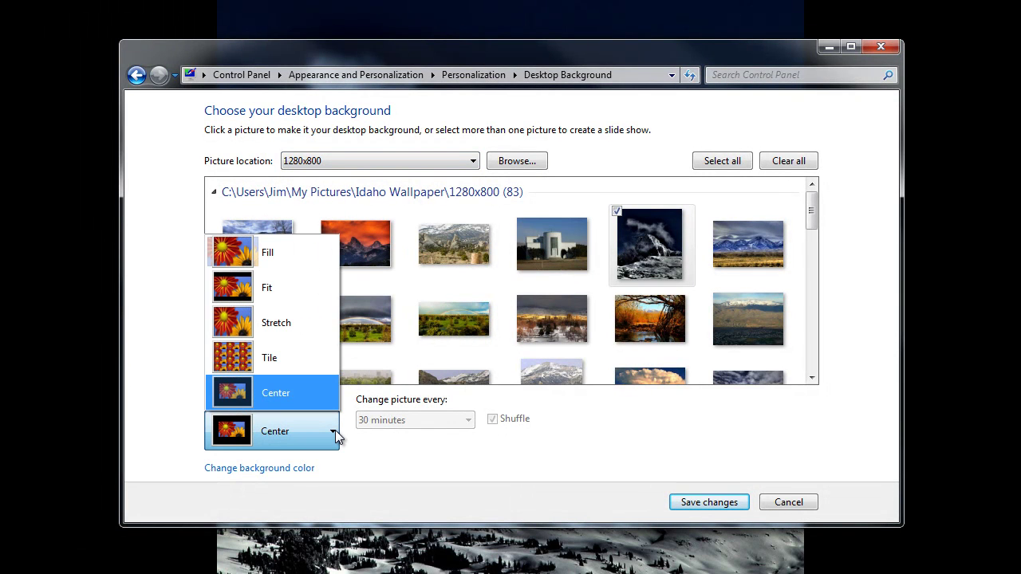
click(266, 289)
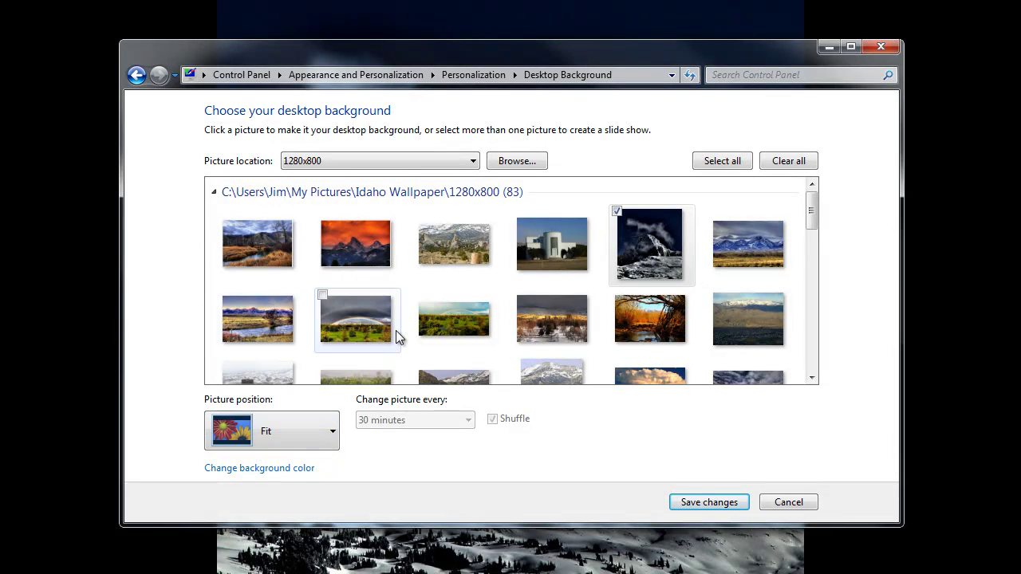
click(754, 225)
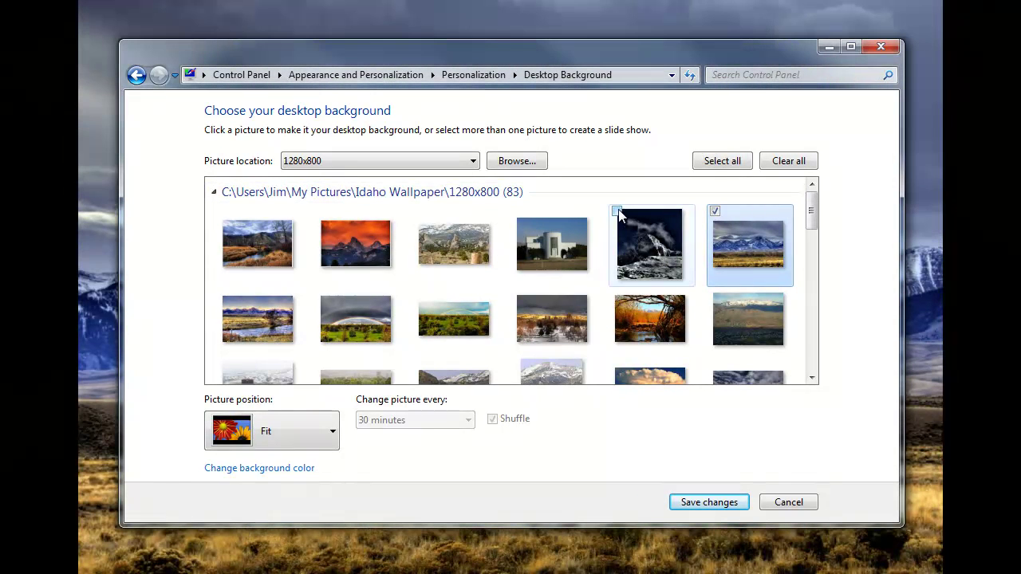
click(617, 211)
click(519, 212)
click(420, 211)
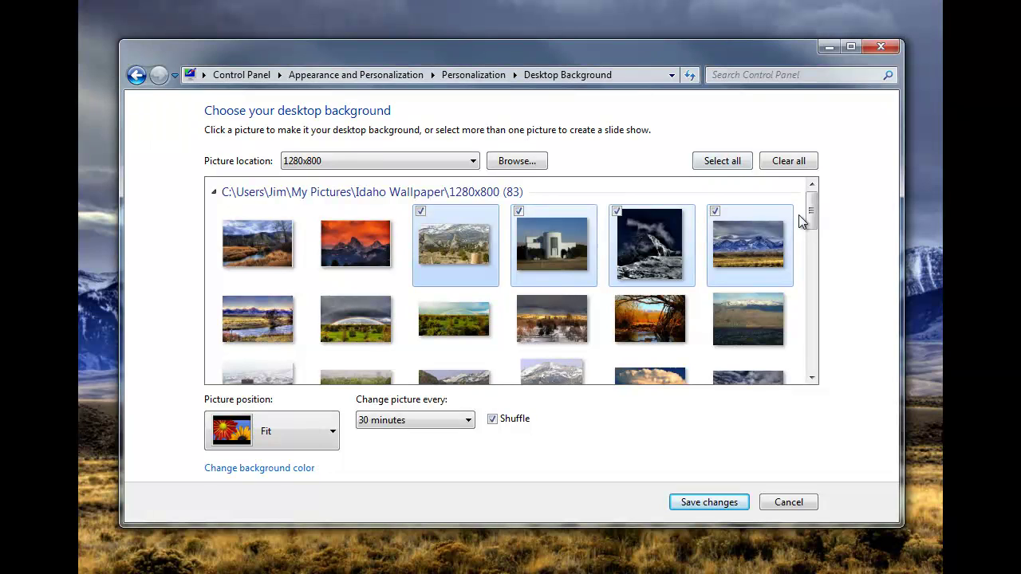
drag(800, 221, 526, 387)
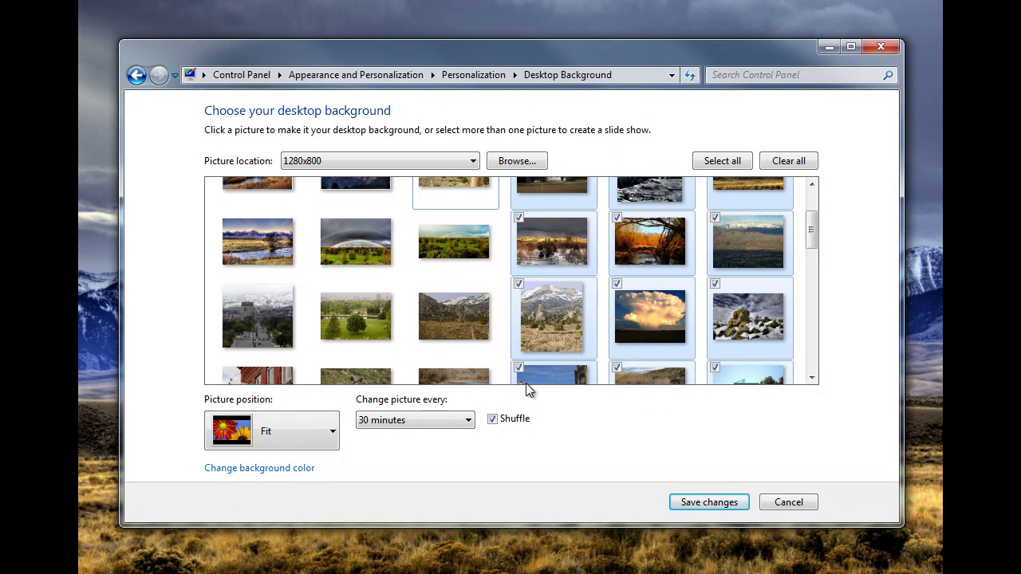
click(737, 161)
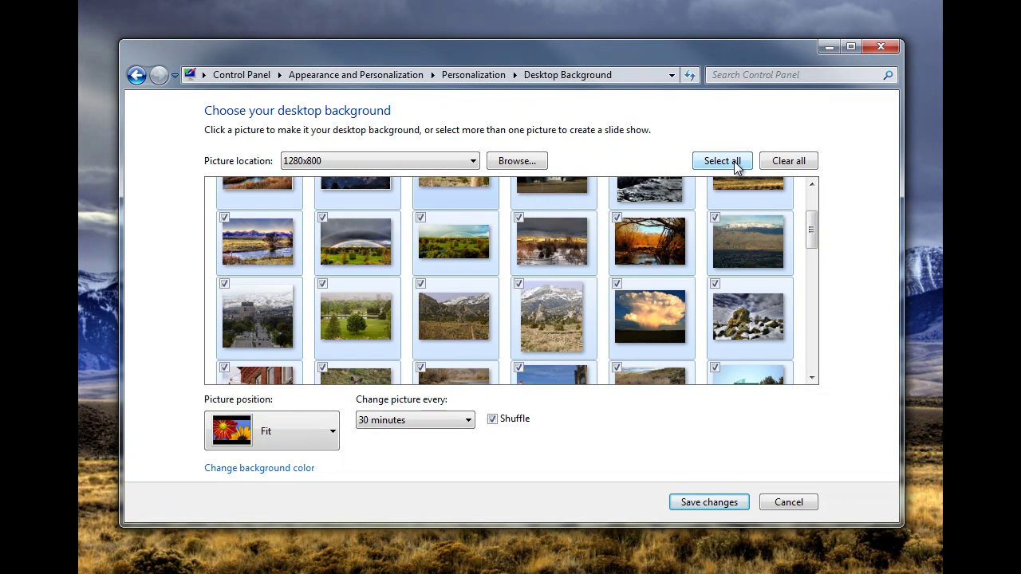
Step: Set the slideshow to change pictures every 10 seconds
click(405, 422)
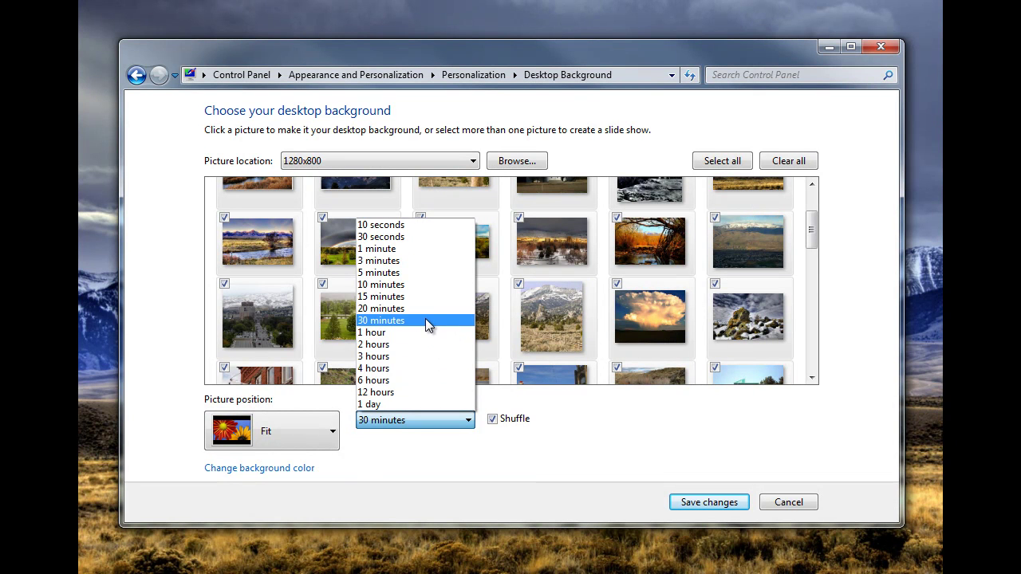
click(414, 221)
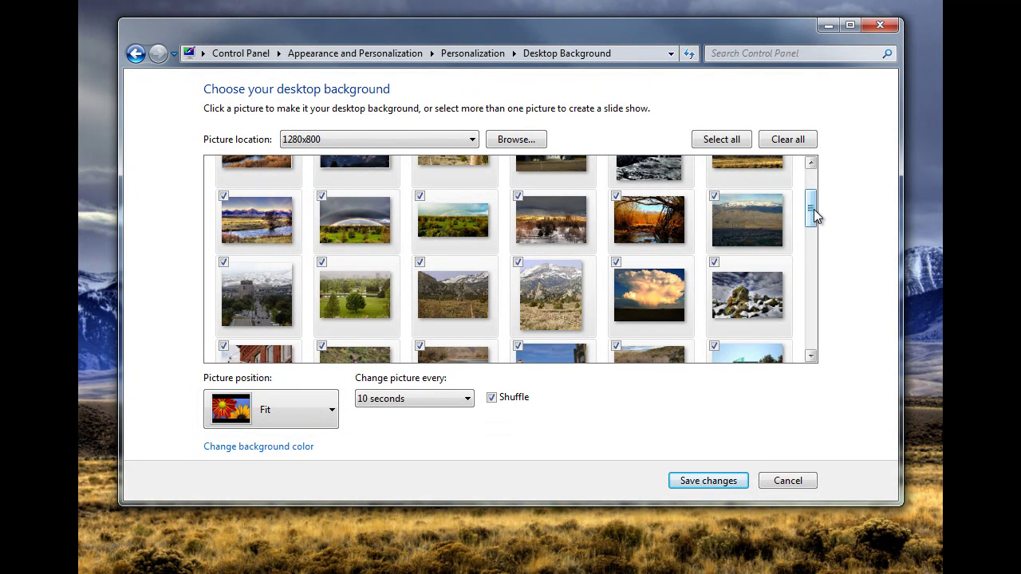
drag(813, 209, 810, 288)
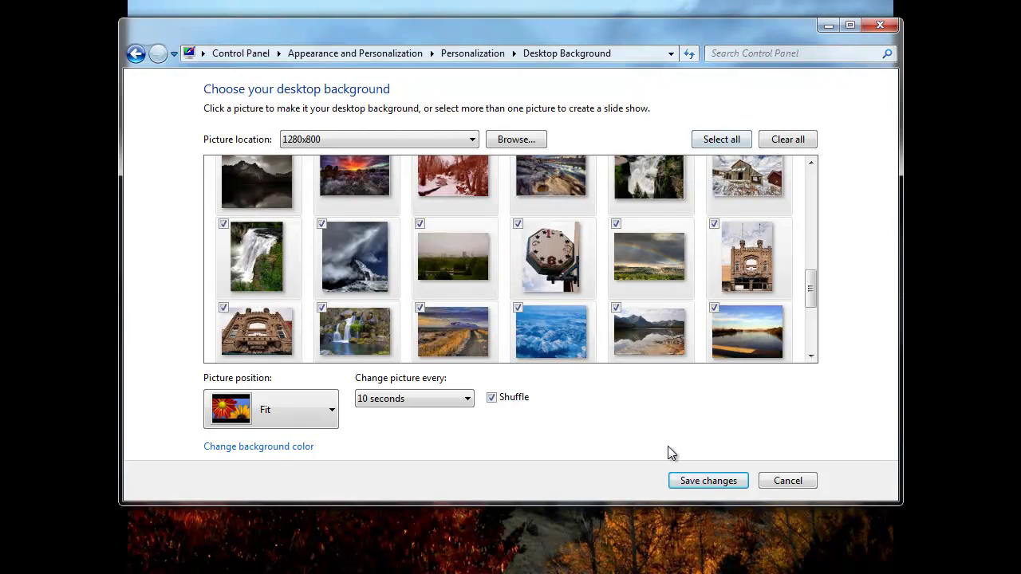
click(707, 481)
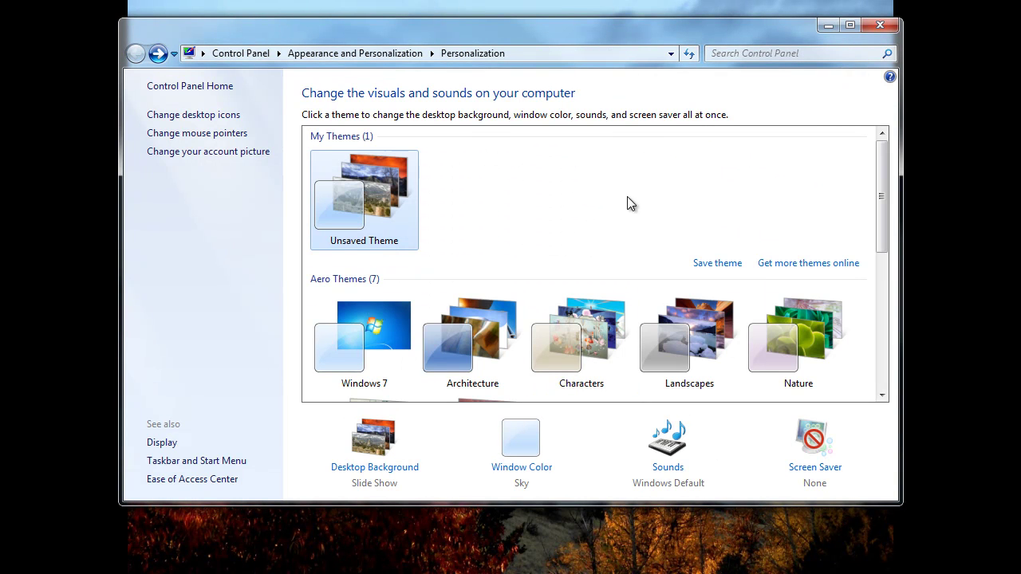
click(403, 467)
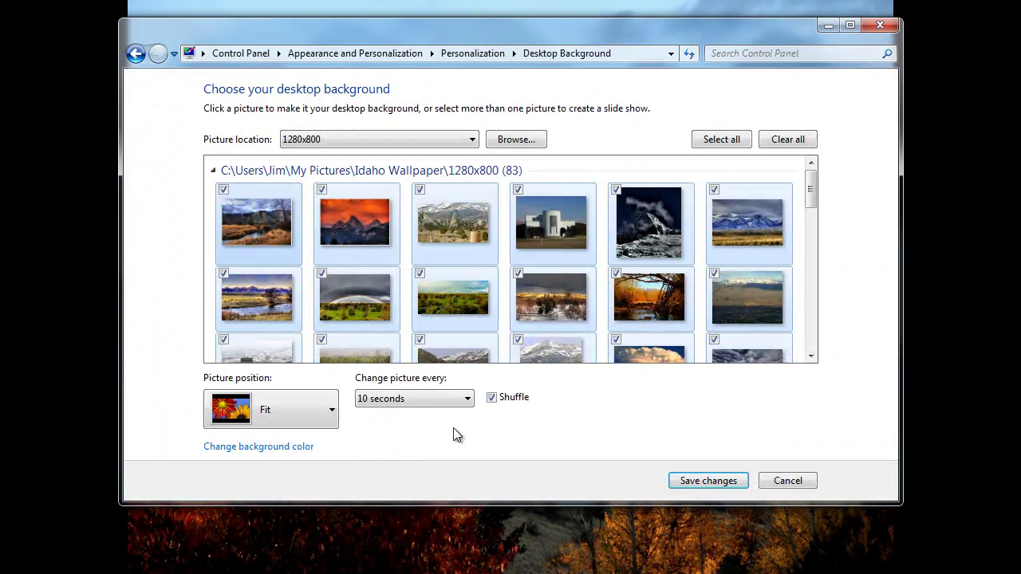
click(320, 410)
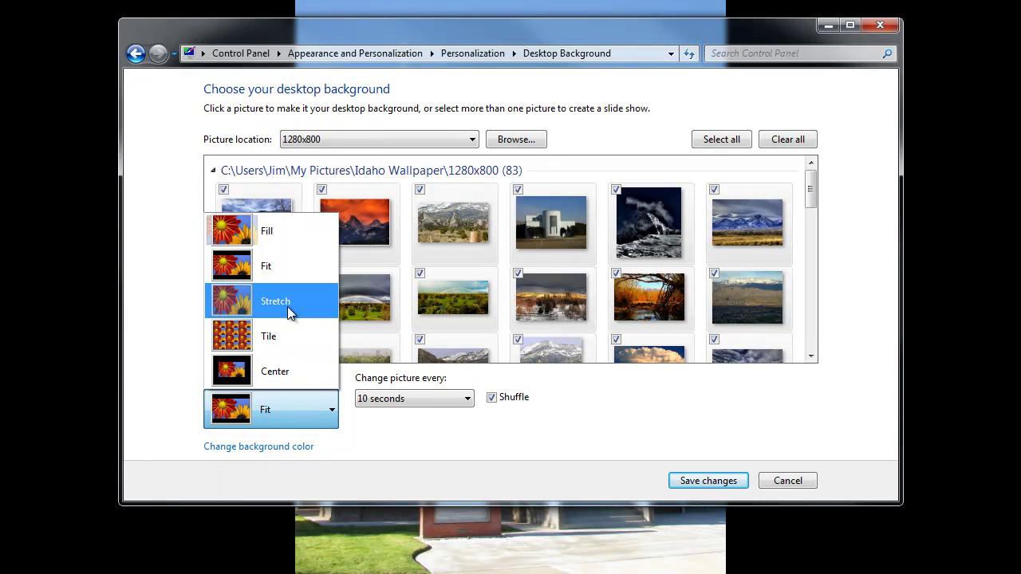
click(277, 269)
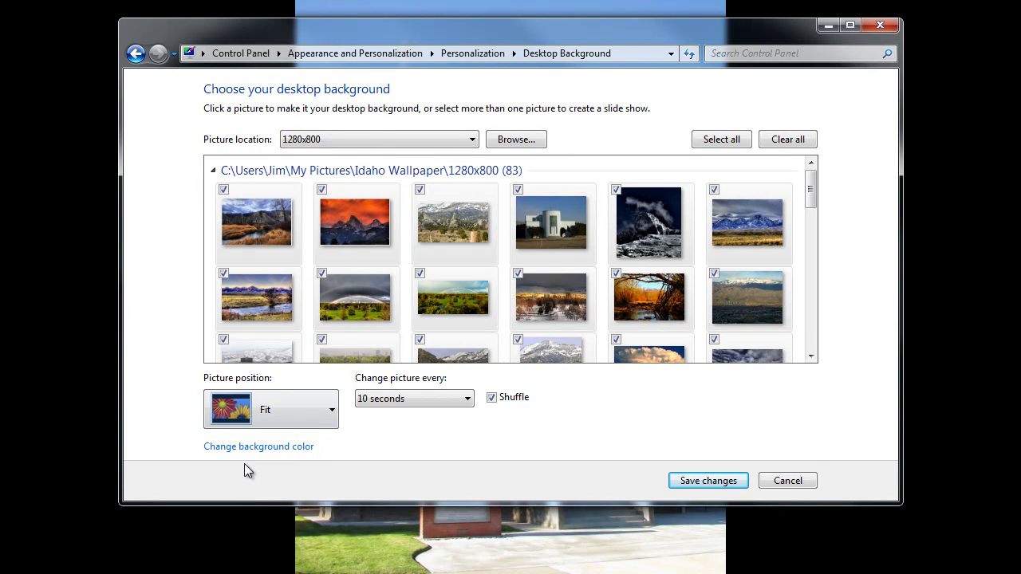
click(319, 408)
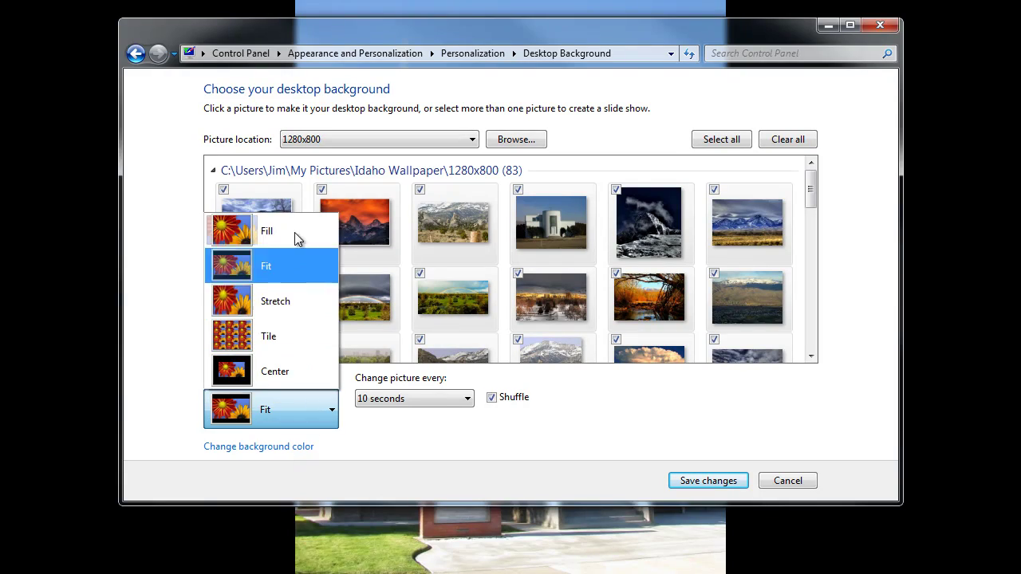
click(292, 228)
click(335, 416)
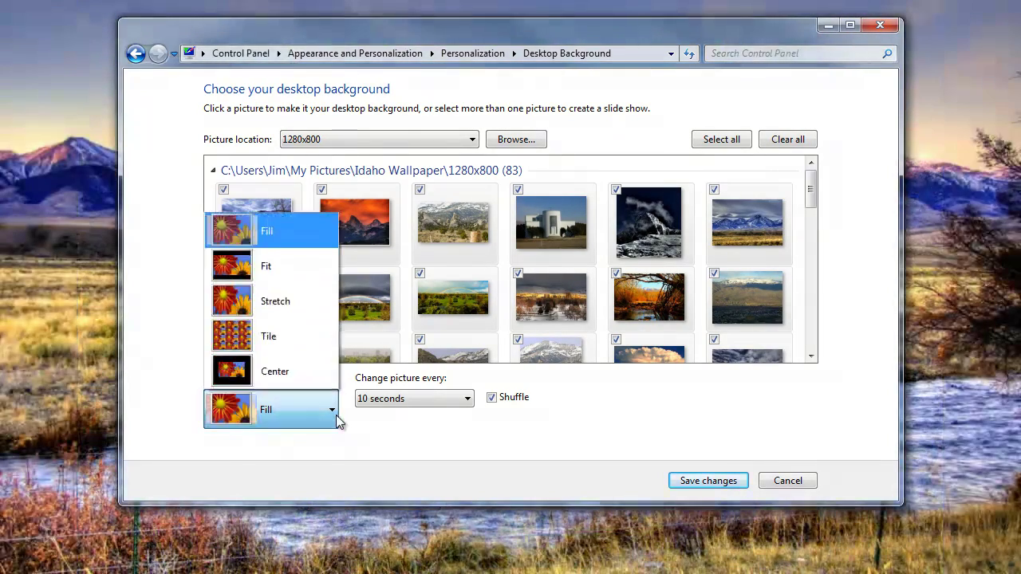
click(303, 271)
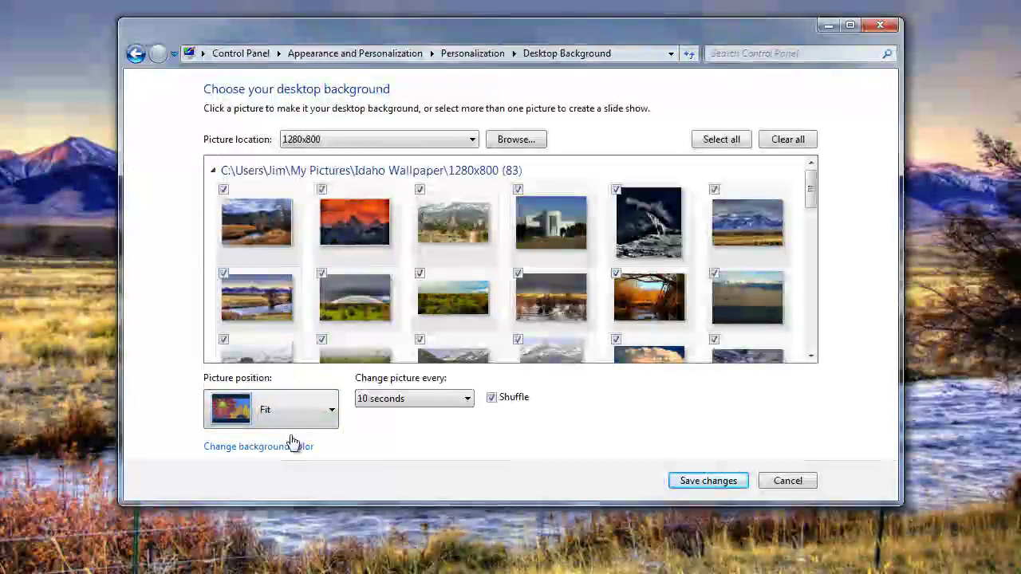
Step: Try grey, light magenta and white as the desktop background color
click(283, 447)
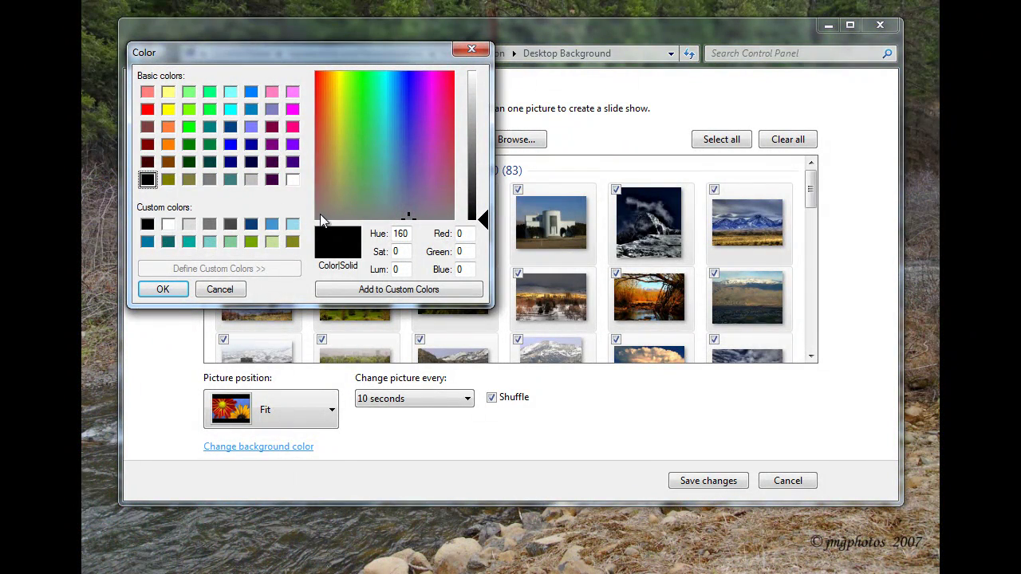
click(209, 180)
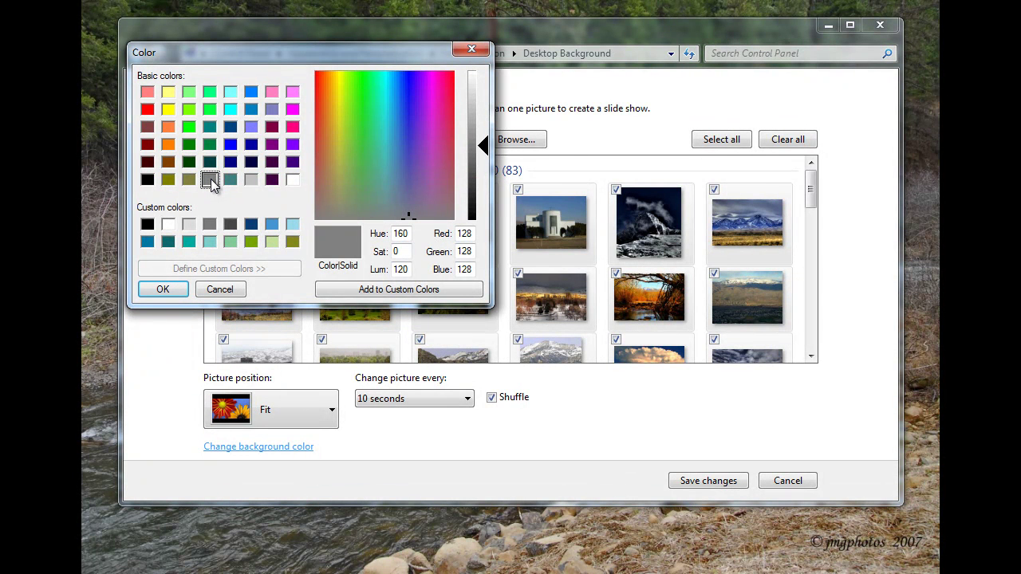
click(293, 91)
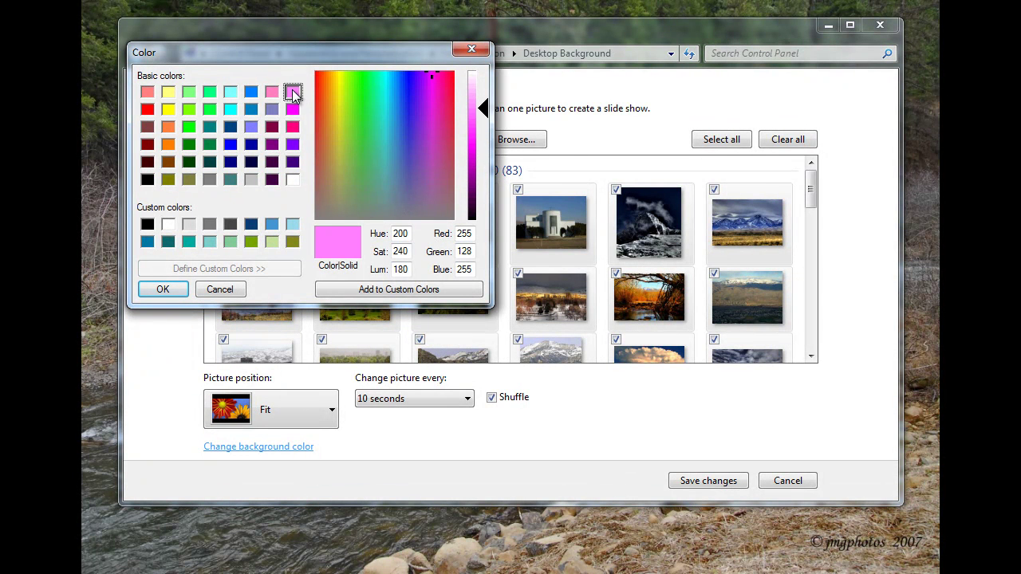
click(183, 290)
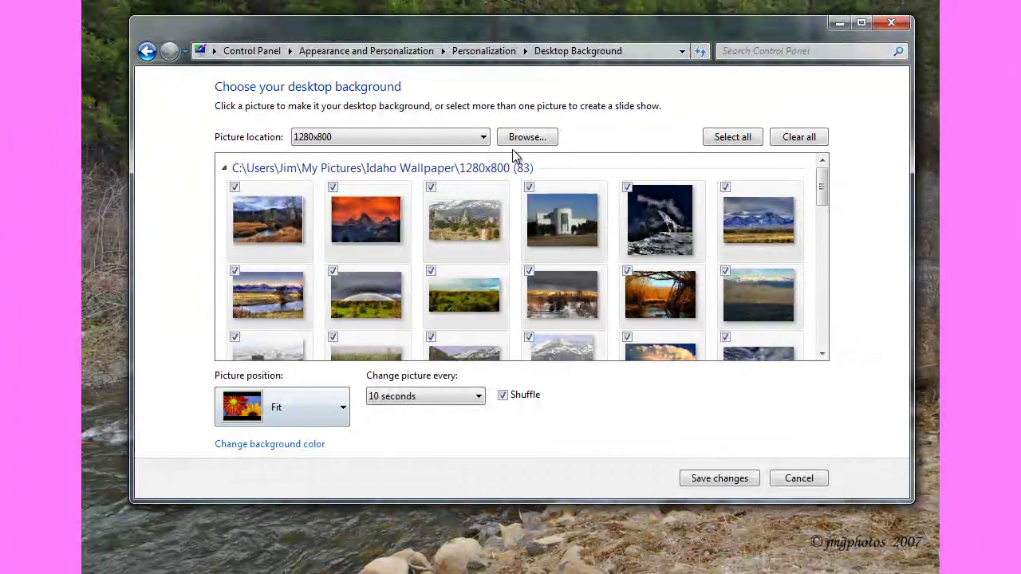
click(321, 453)
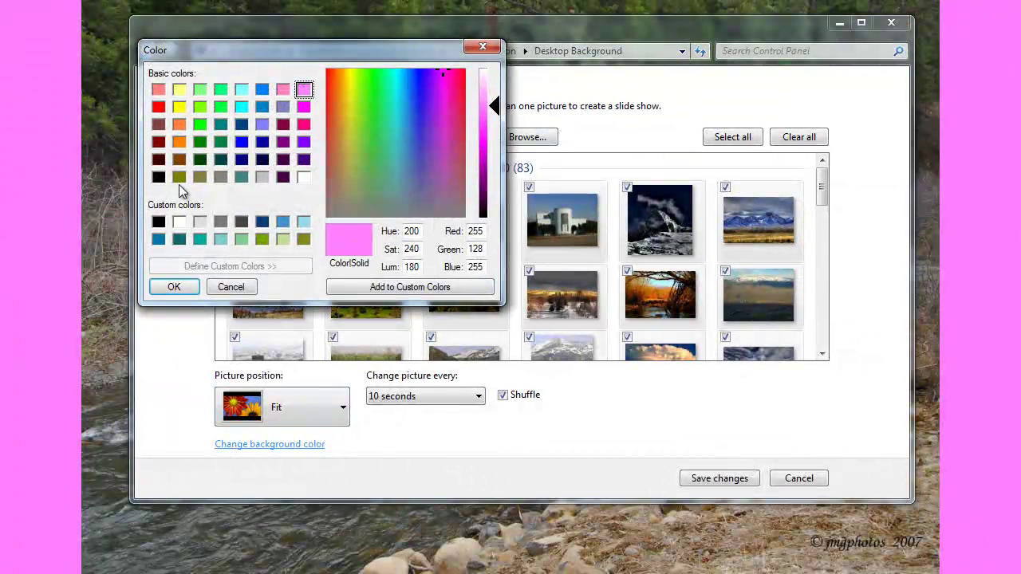
click(304, 177)
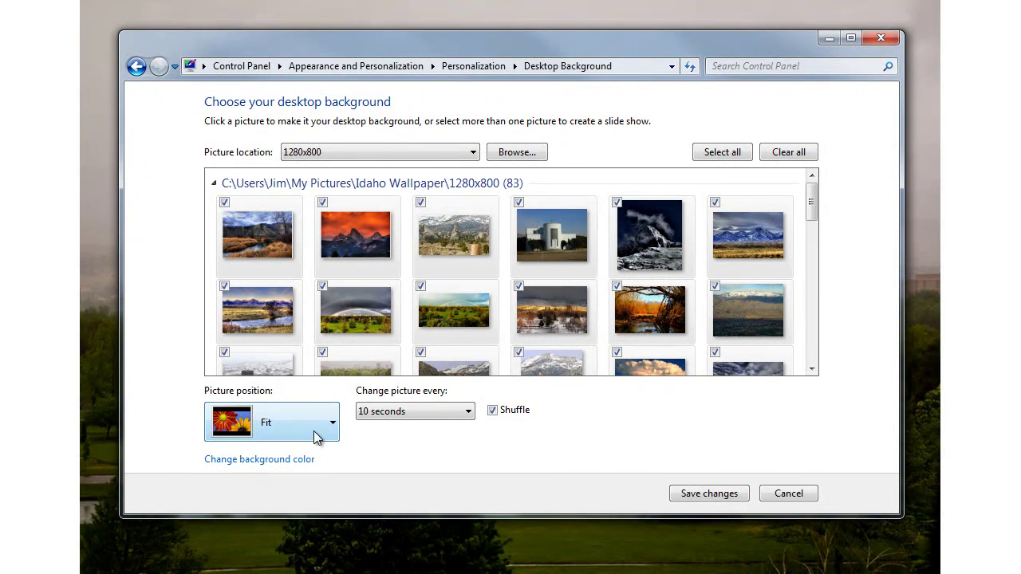
Step: Apply dark red (Red 128, Green 0, Blue 0) as the background color
click(298, 459)
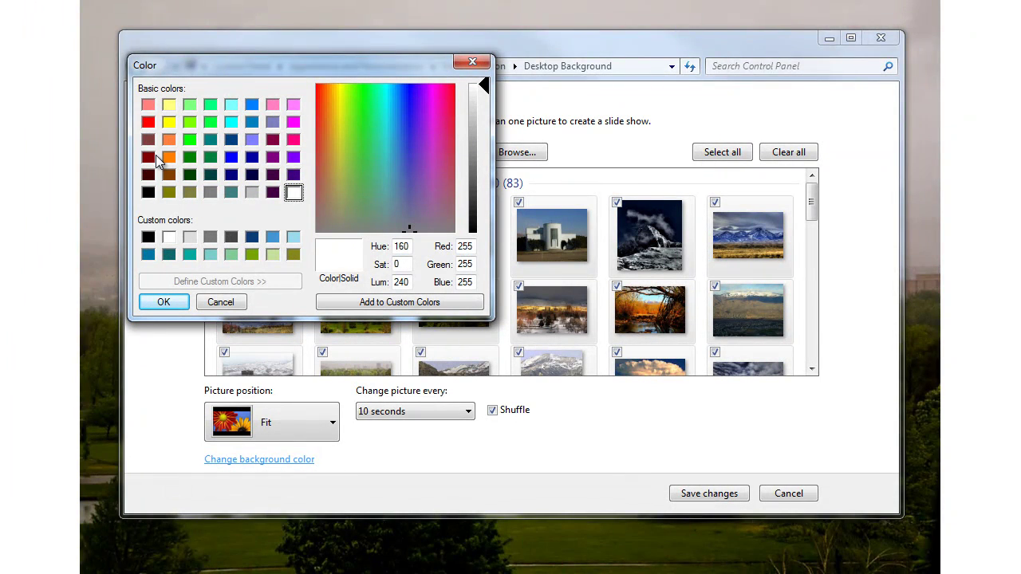
click(150, 157)
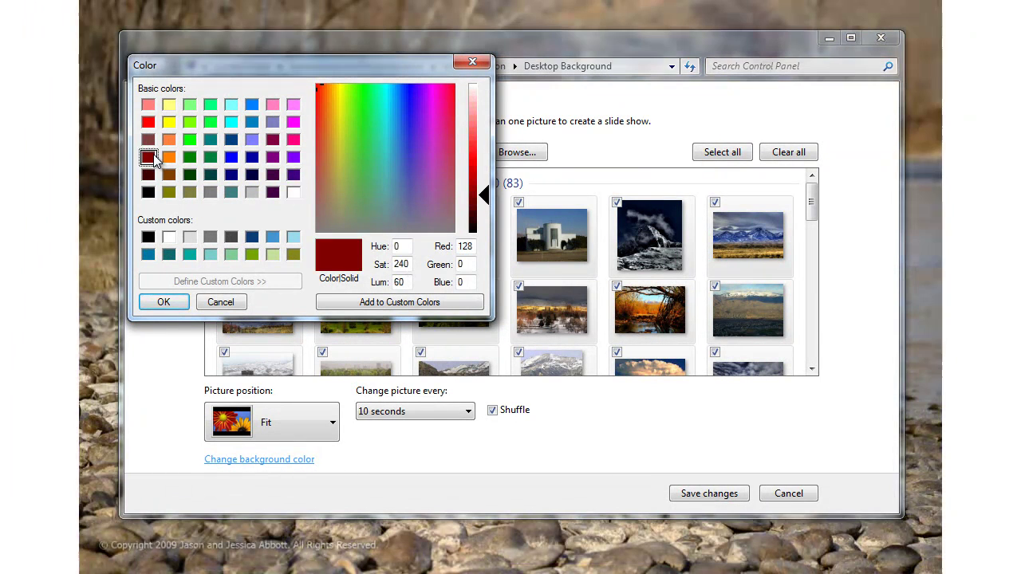
click(176, 306)
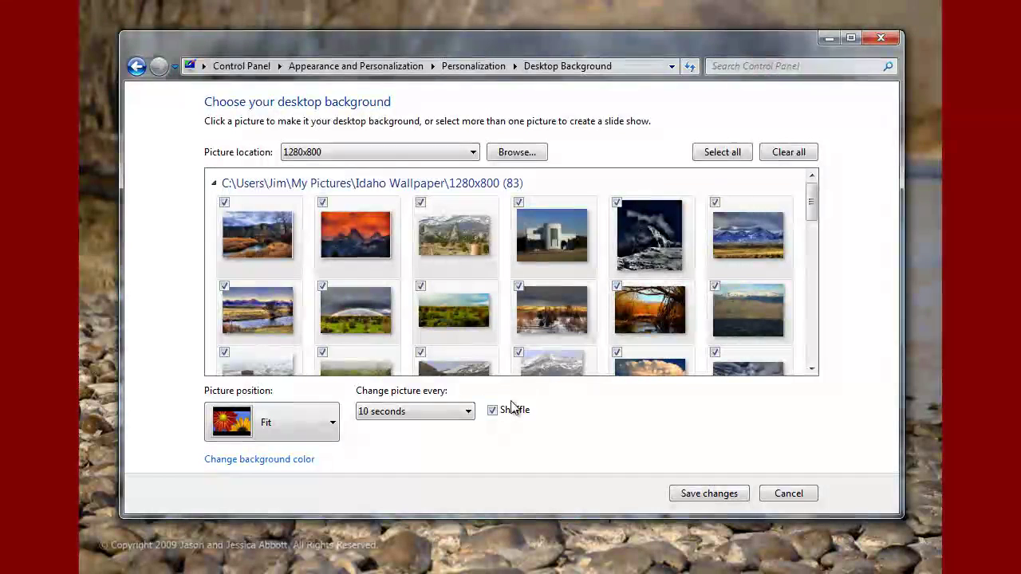
Step: Save the background settings, then choose and save Chocolate as the window color
click(709, 496)
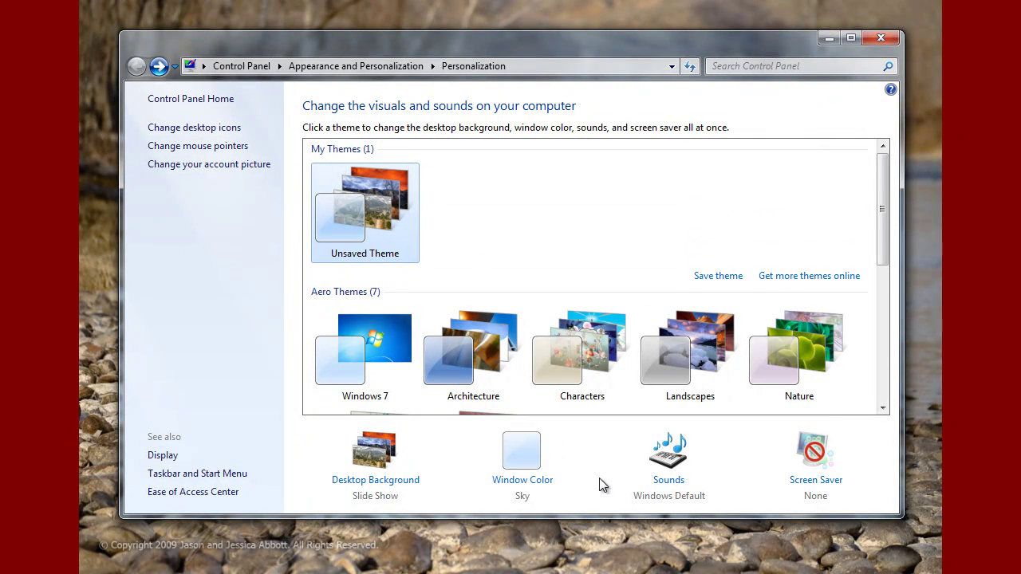
click(538, 480)
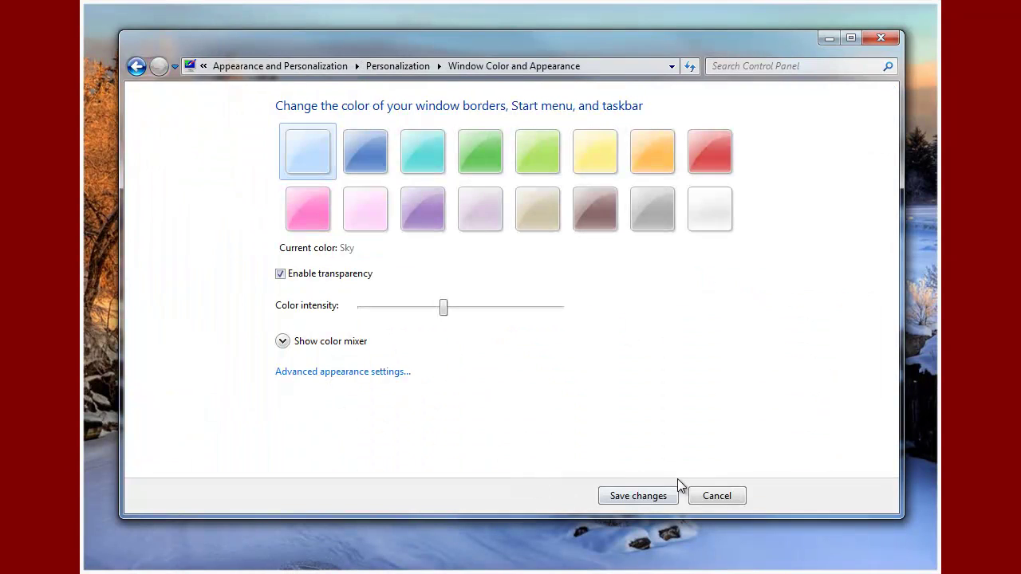
click(589, 212)
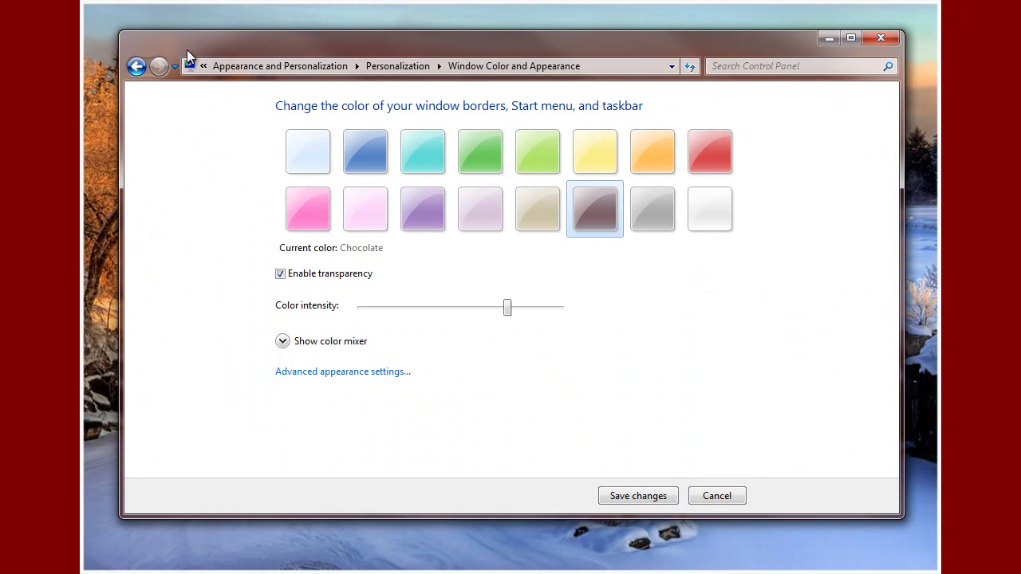
click(473, 148)
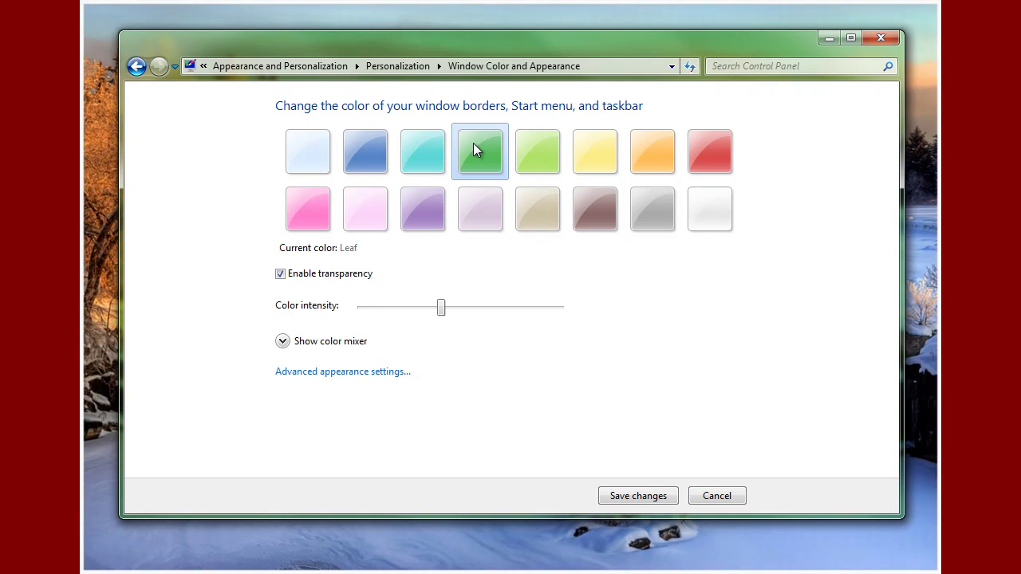
click(696, 147)
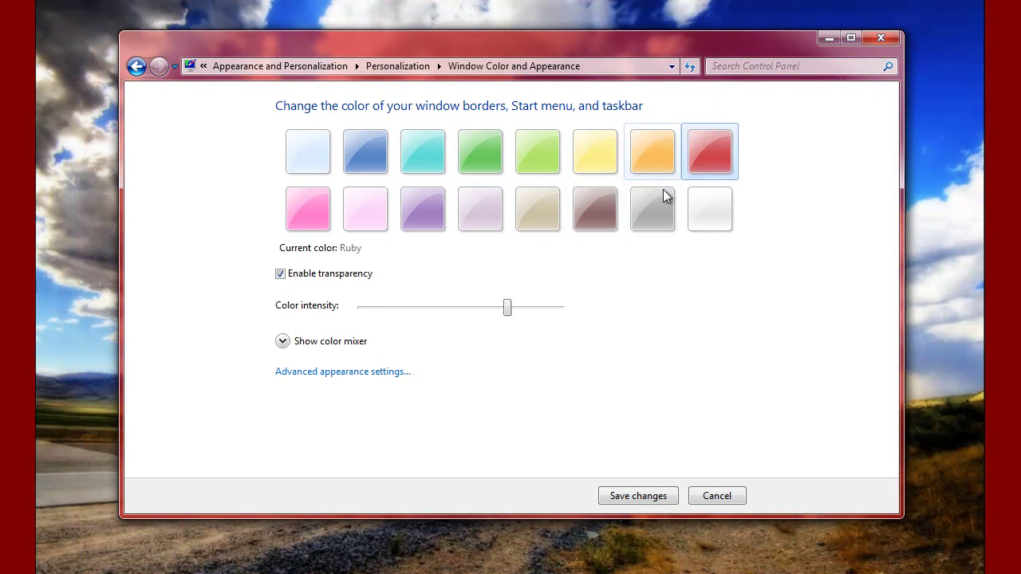
click(608, 201)
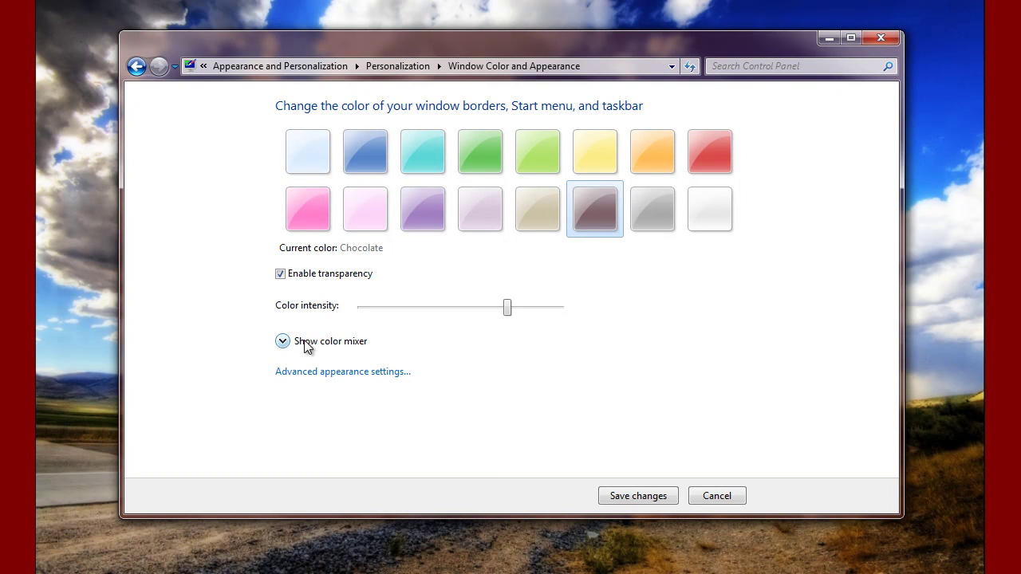
click(638, 496)
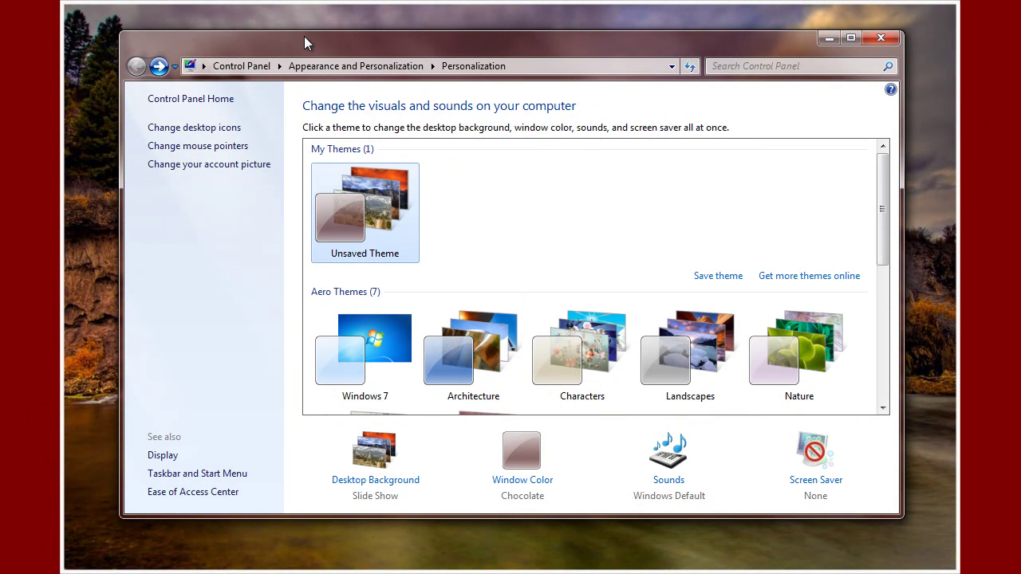
Step: Save the customized slideshow theme as 'Idaho' so it appears under My Themes
drag(304, 40, 316, 66)
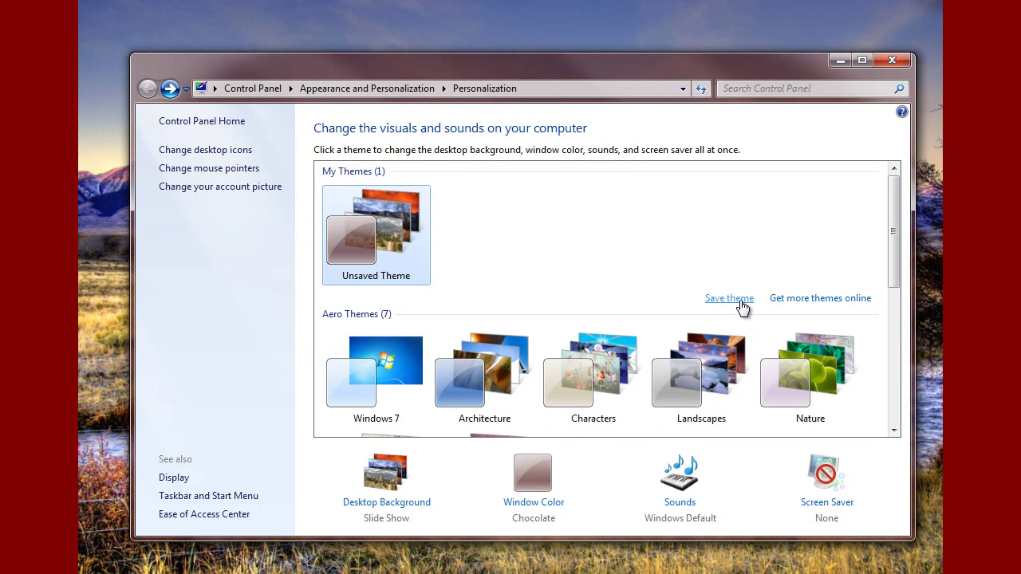
click(729, 299)
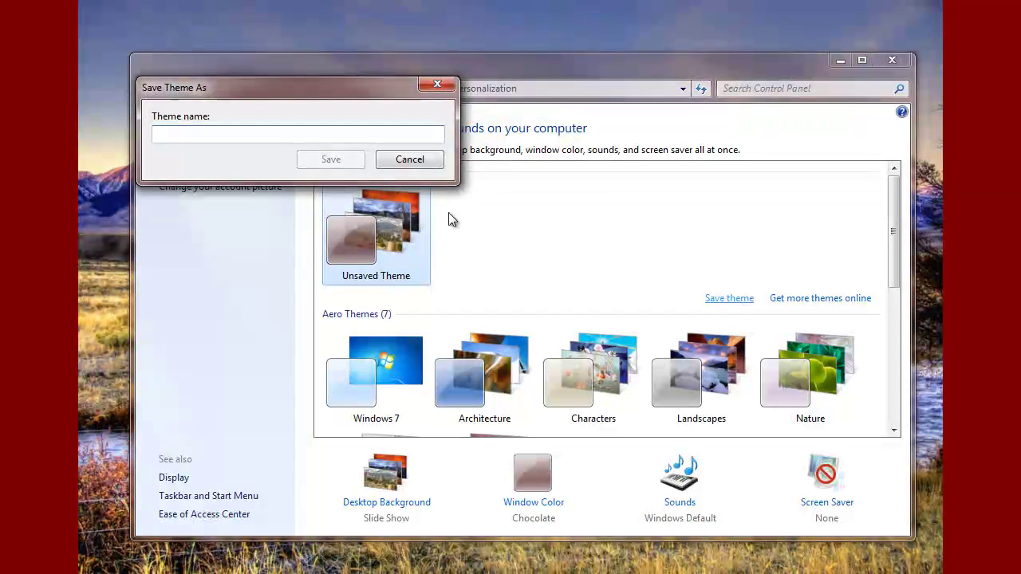
text(Idaho)
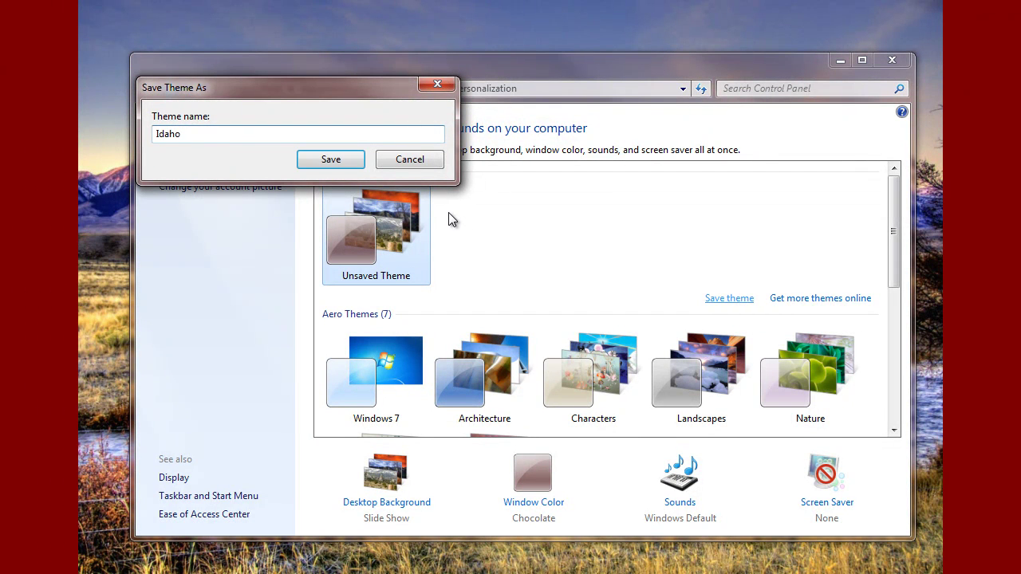
click(358, 164)
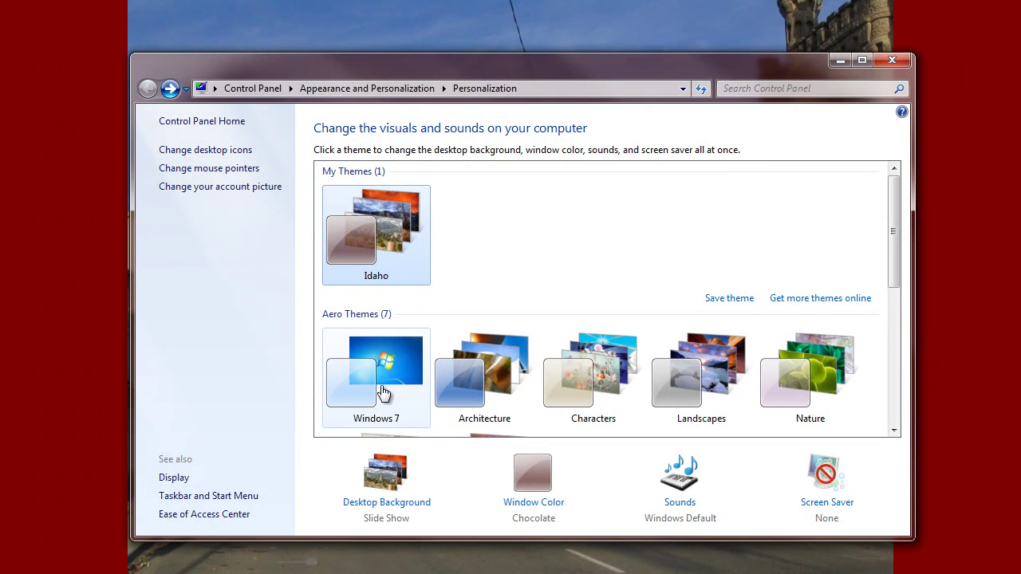
Step: Toggle between the Windows 7 and Idaho themes, ending on the Windows 7 Aero theme
click(383, 392)
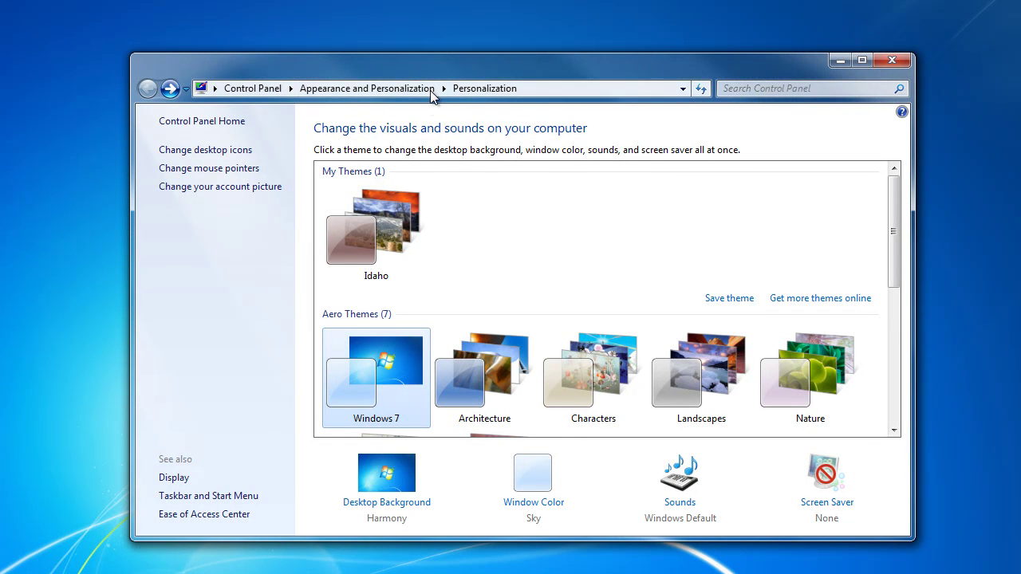
click(391, 227)
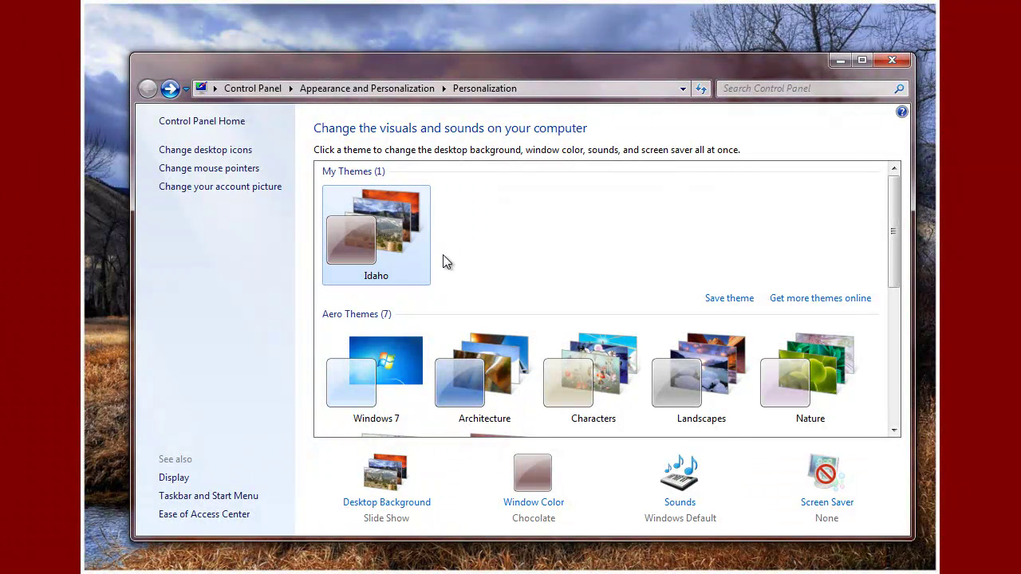
right_click(395, 250)
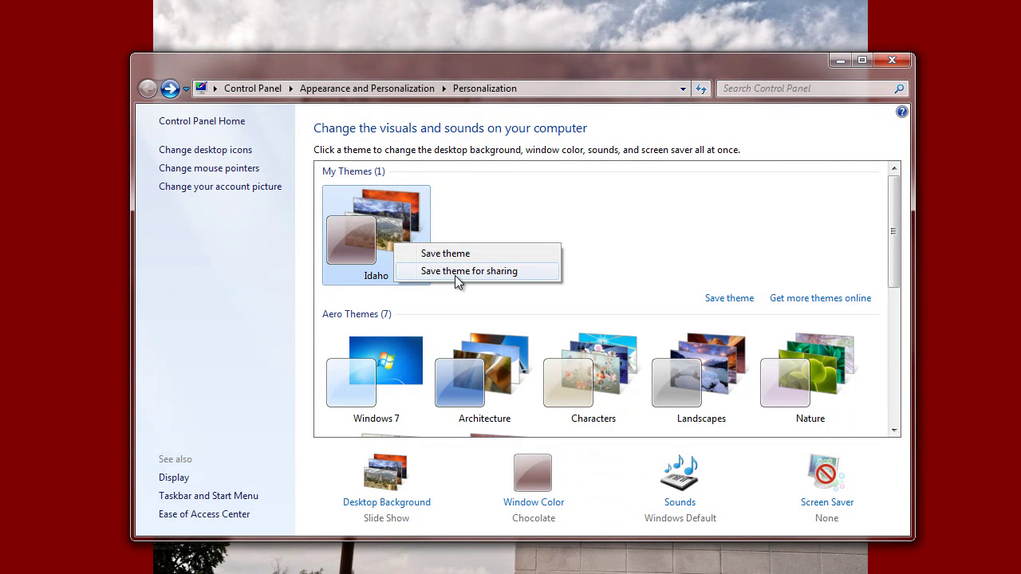
click(382, 361)
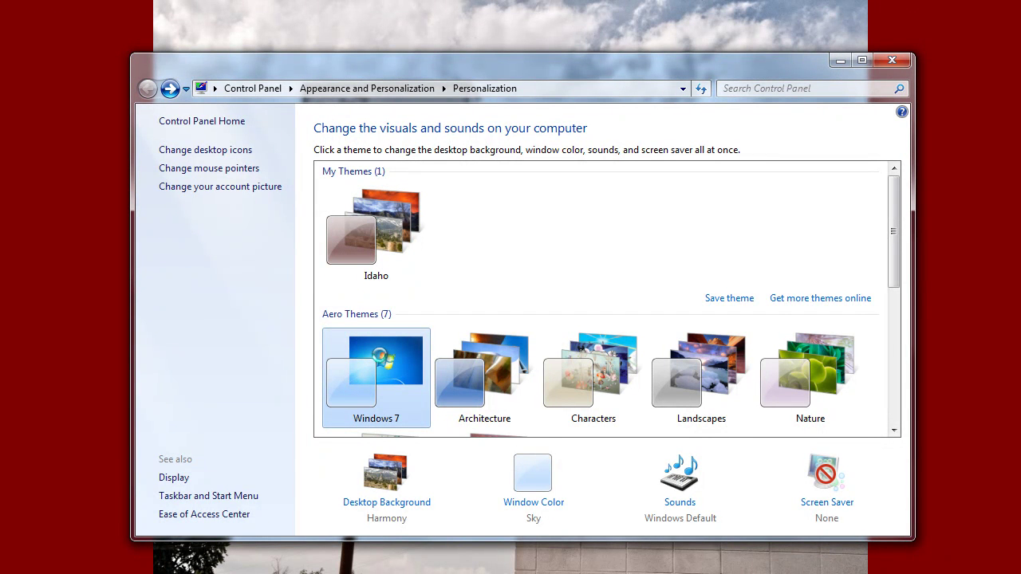
Step: Reapply Idaho instead of deleting it, restoring the slideshow and Chocolate window color
right_click(397, 243)
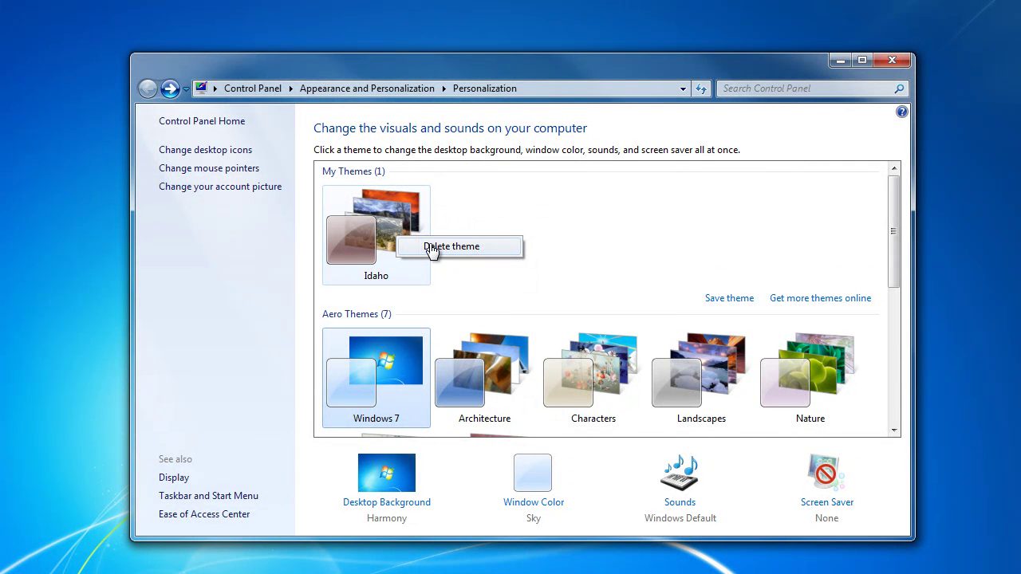
click(398, 214)
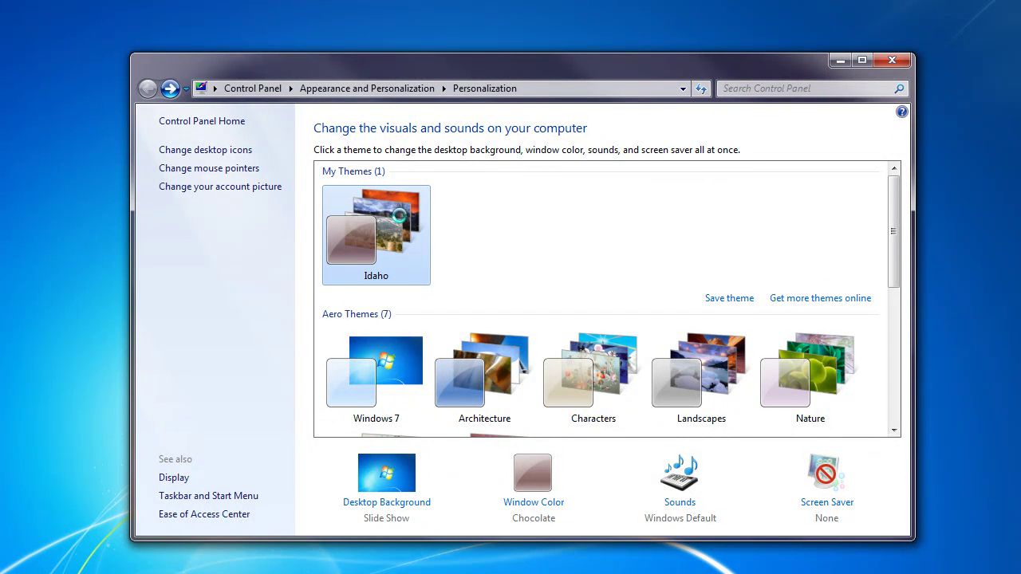